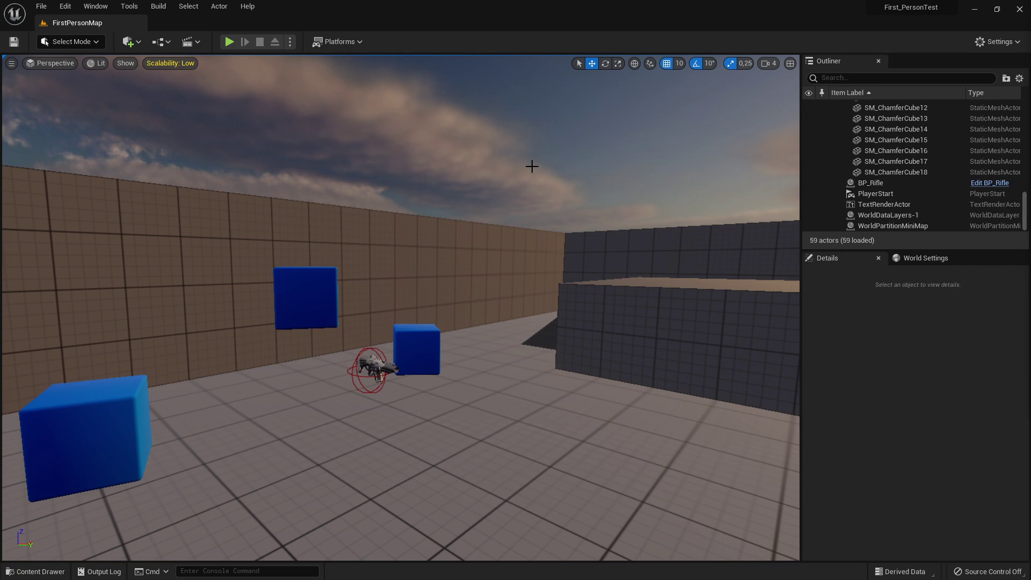
Move the floor cube SM_ChamferCube along the X axis towards the rifle, to about X 1064.
right_drag(490, 256, 553, 256)
key(w)
key(s)
key(d)
key(a)
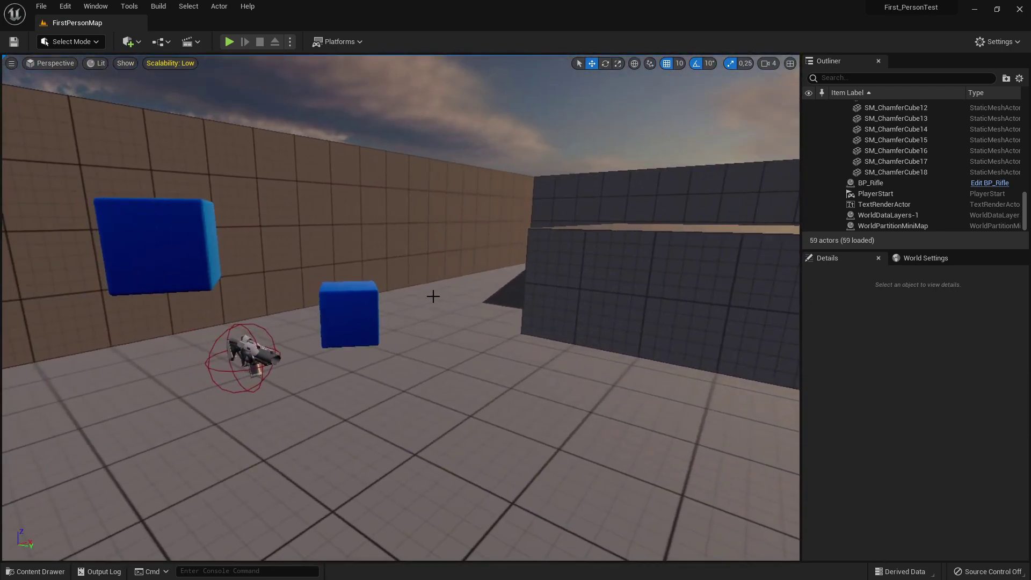
key(d)
right_drag(433, 296, 283, 274)
key(a)
key(d)
right_click(484, 280)
key(w)
key(s)
click(283, 274)
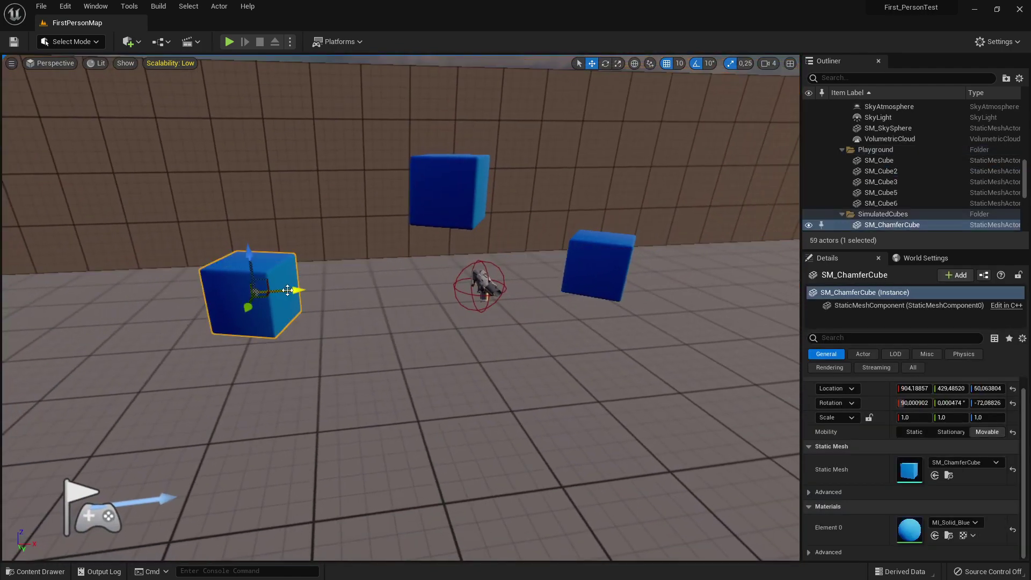
drag(302, 280, 413, 282)
Move the floating cube SM_ChamferCube9 beside the first cube and lower it to the floor, at about X 820, Z 50.
click(459, 194)
drag(488, 192, 231, 214)
drag(175, 160, 173, 225)
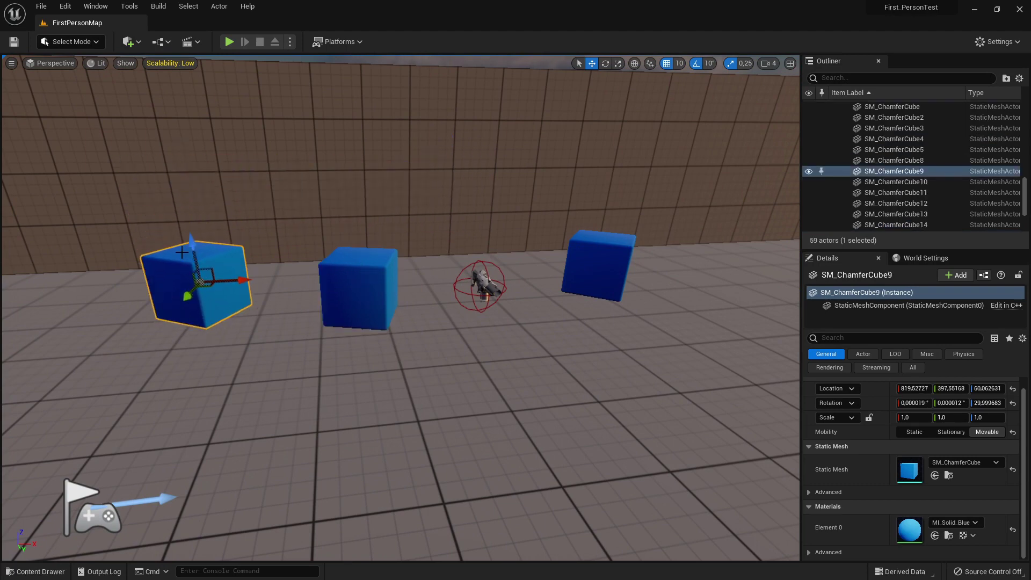
Play-test the level by picking up the rifle and walking up to the row of cubes, and stop the simulation.
click(570, 264)
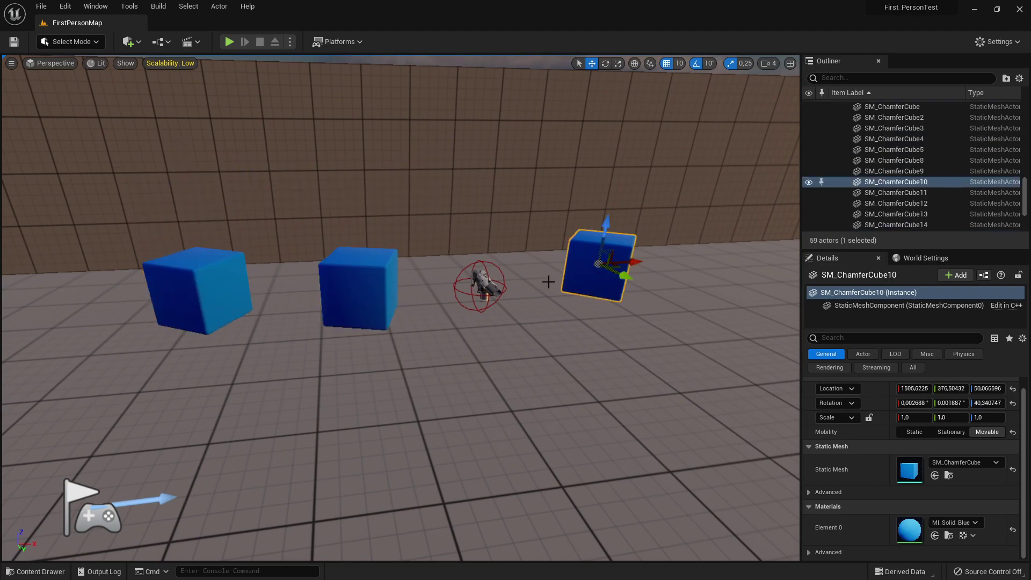
right_drag(548, 281, 473, 252)
click(229, 42)
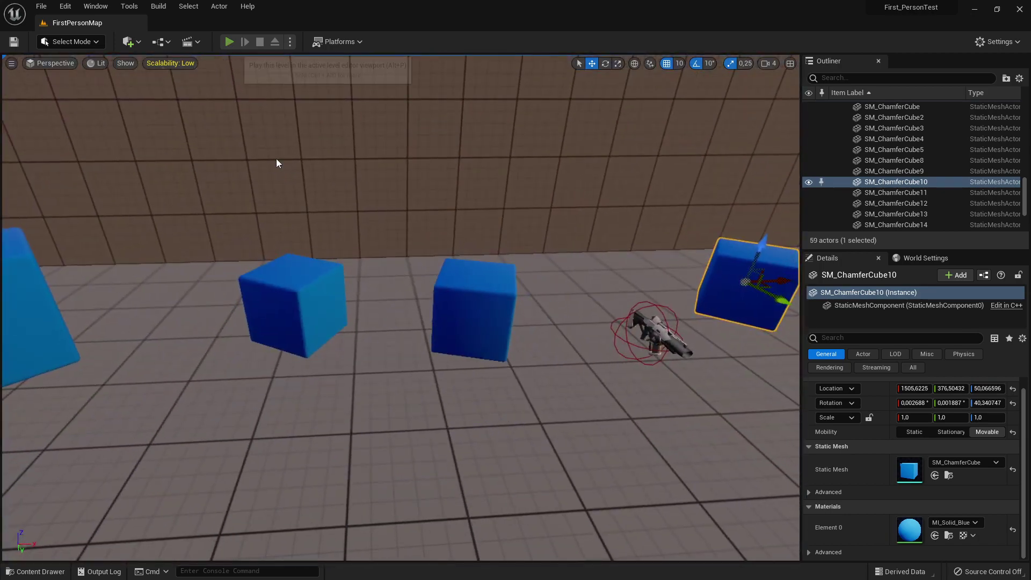
key(w)
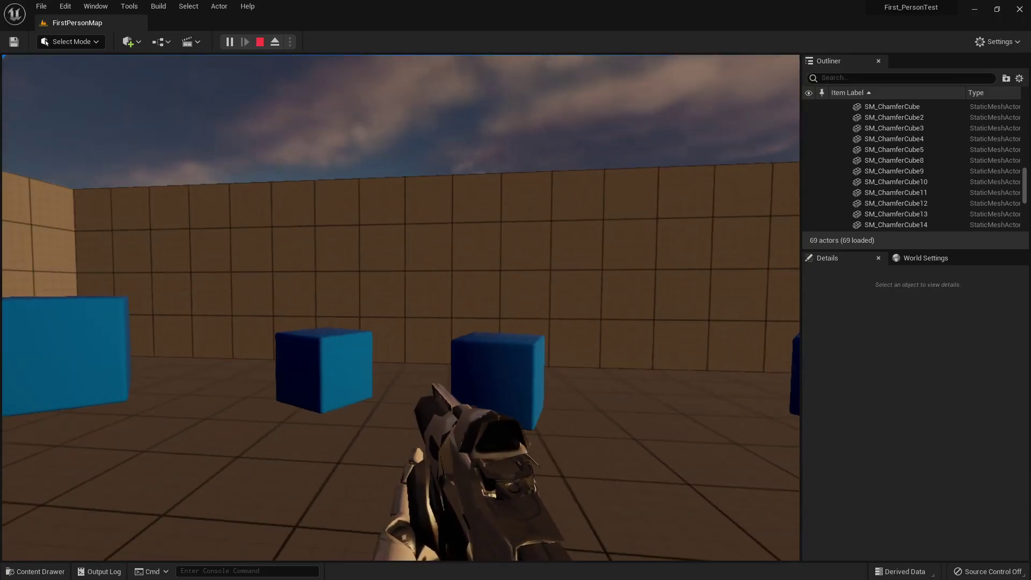
key(w)
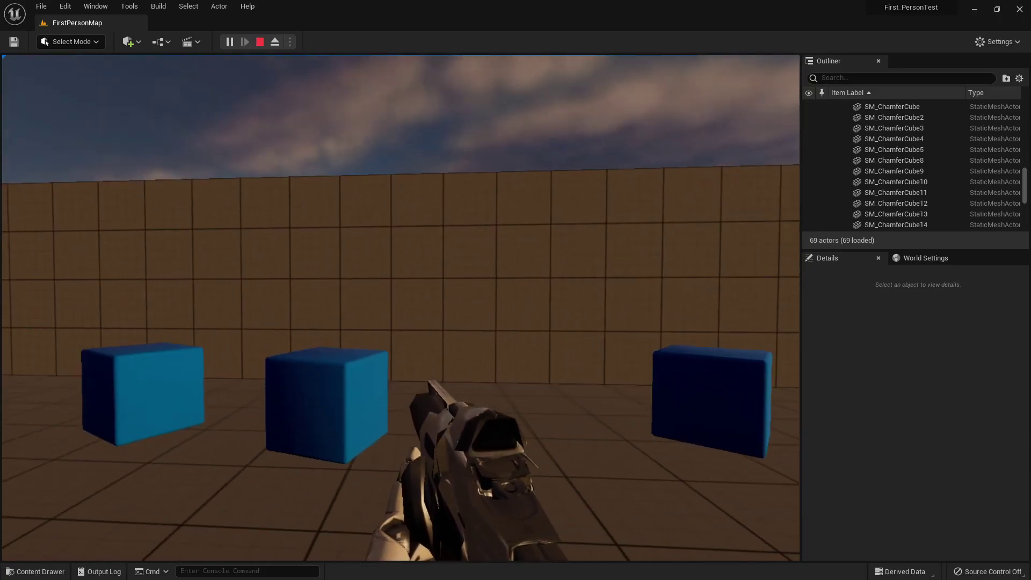
key(F8)
click(710, 405)
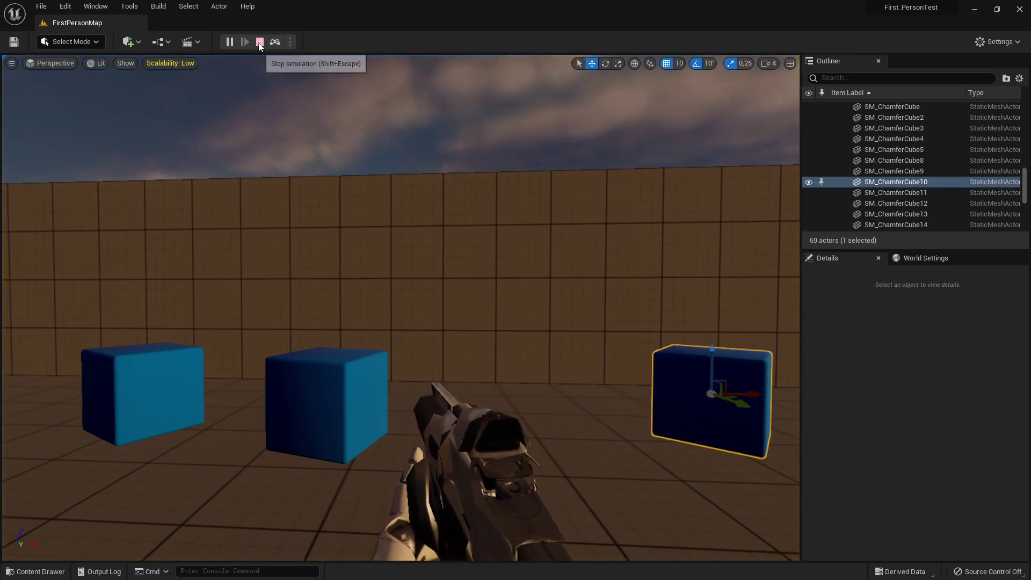
click(260, 42)
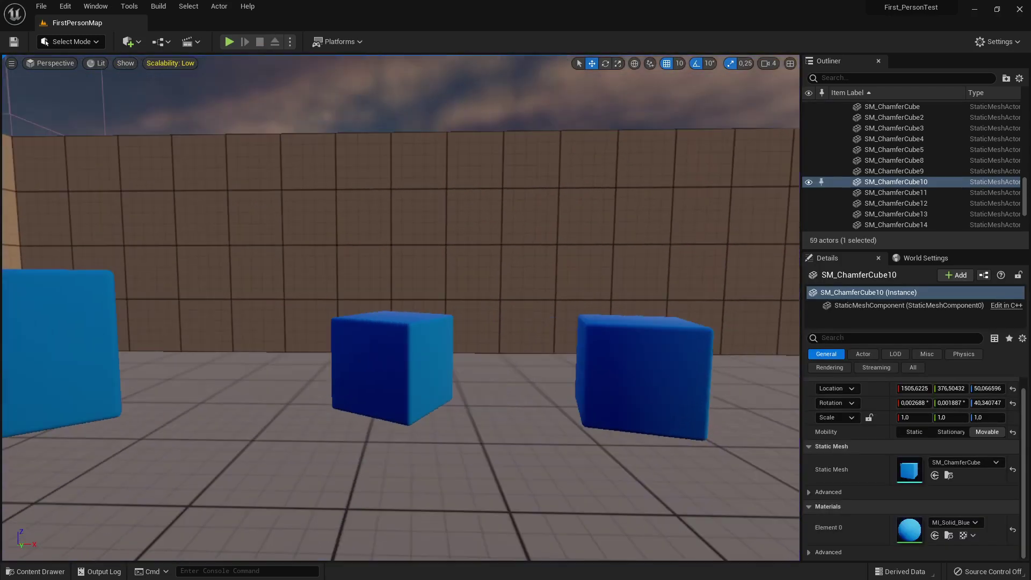
Survey the rearranged cubes, start another play session and pick up the rifle.
right_drag(575, 273, 575, 273)
right_drag(263, 75, 263, 75)
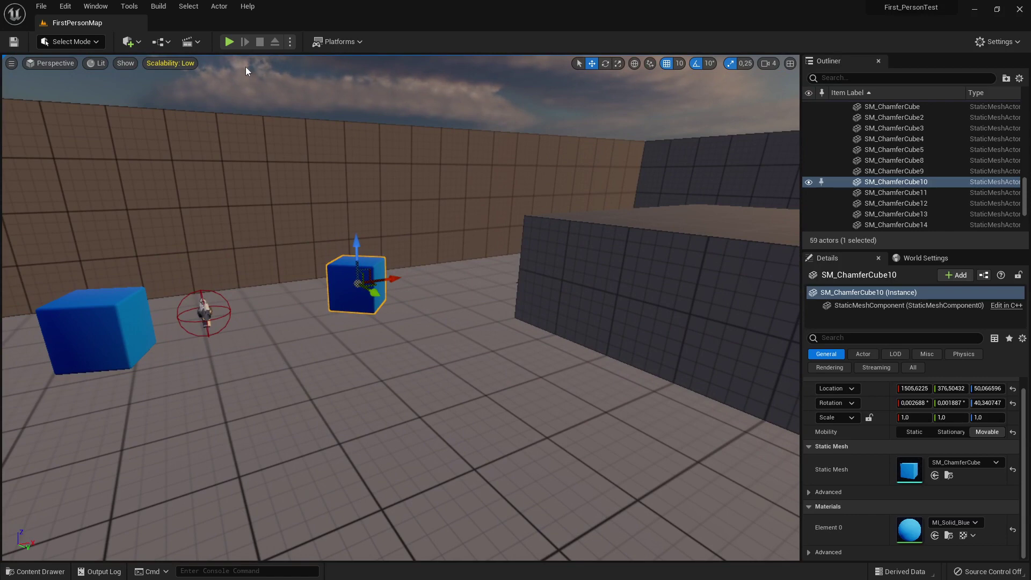
right_drag(294, 205, 293, 205)
right_drag(535, 262, 534, 261)
right_drag(358, 290, 358, 290)
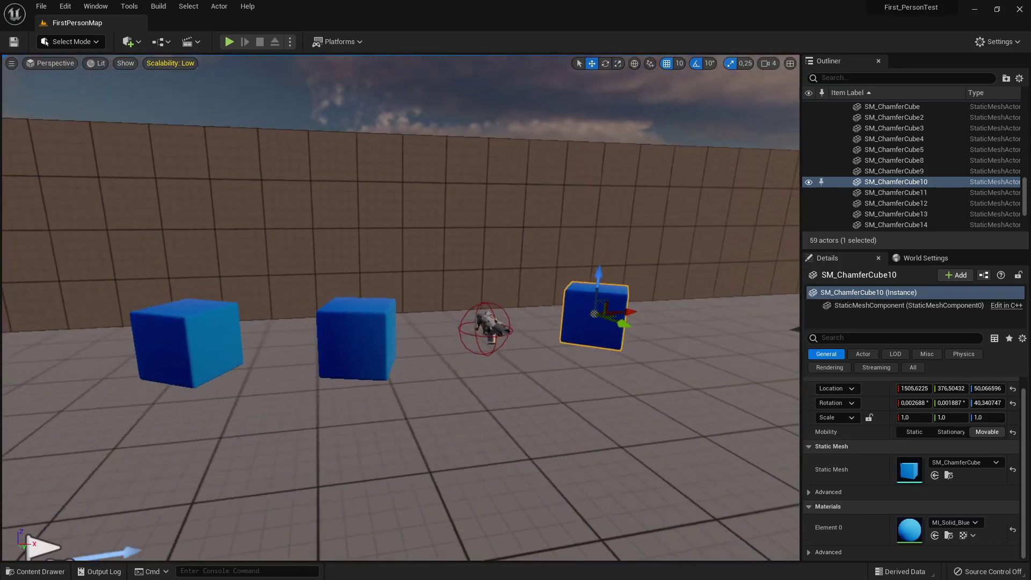
click(228, 42)
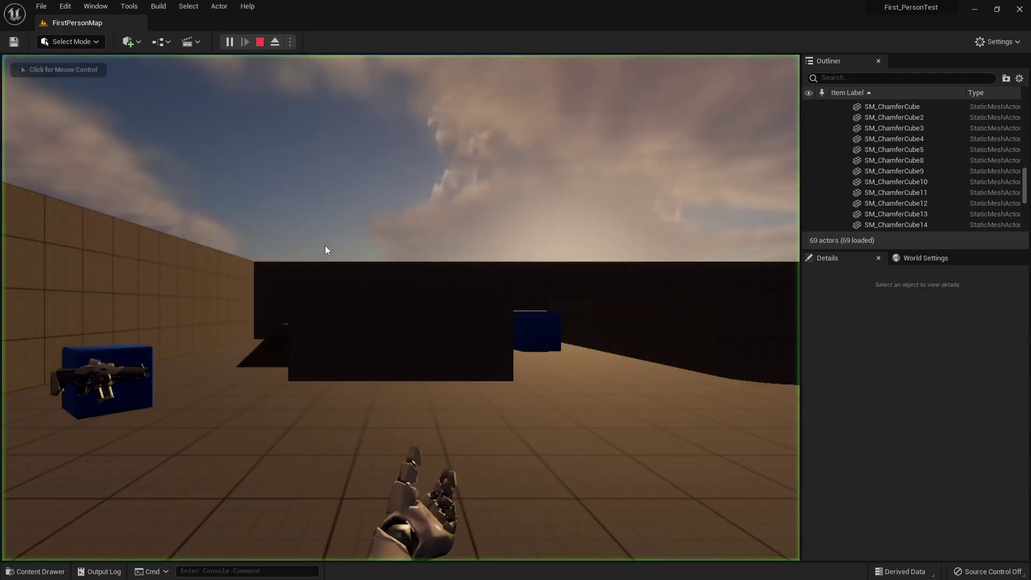
key(w)
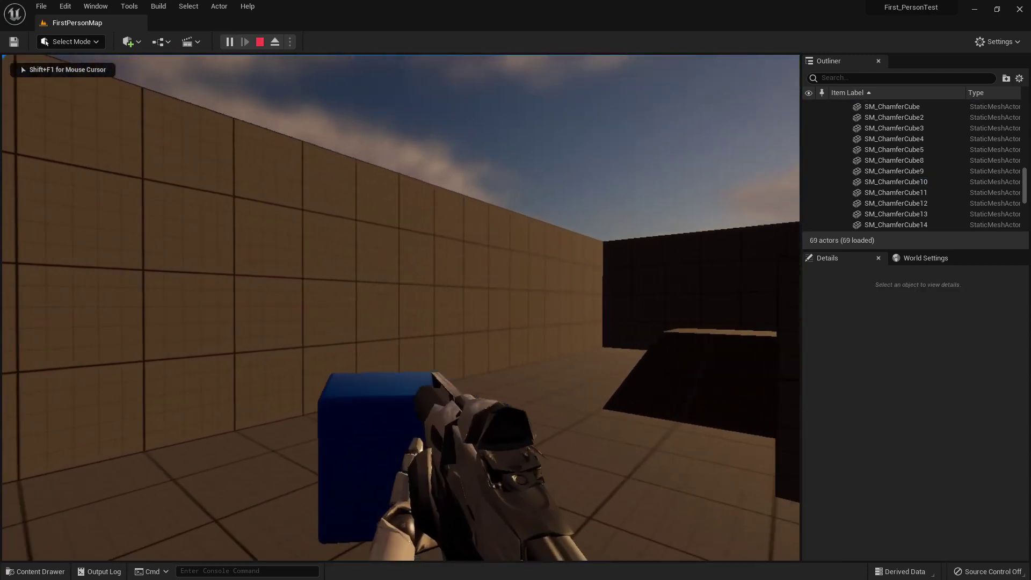
Walk around the three blue cubes with the rifle and examine them from several sides.
key(w)
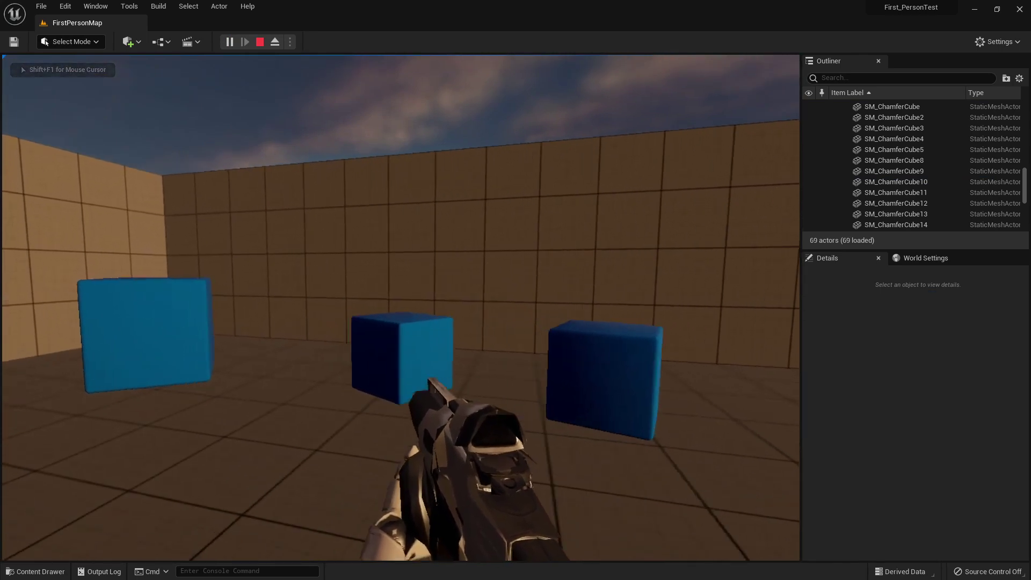
key(a)
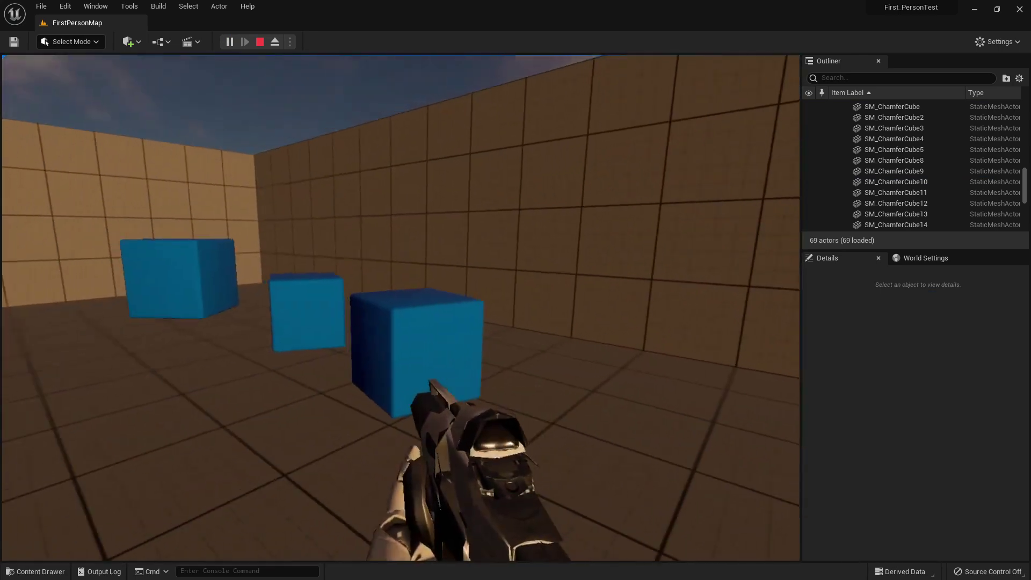
key(w)
key(d)
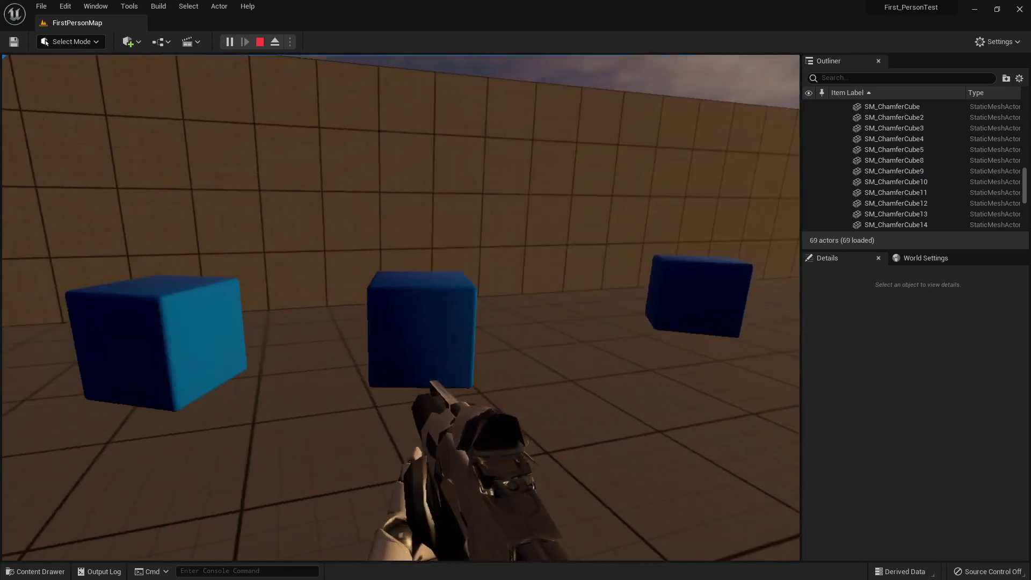
key(w)
key(a)
key(w)
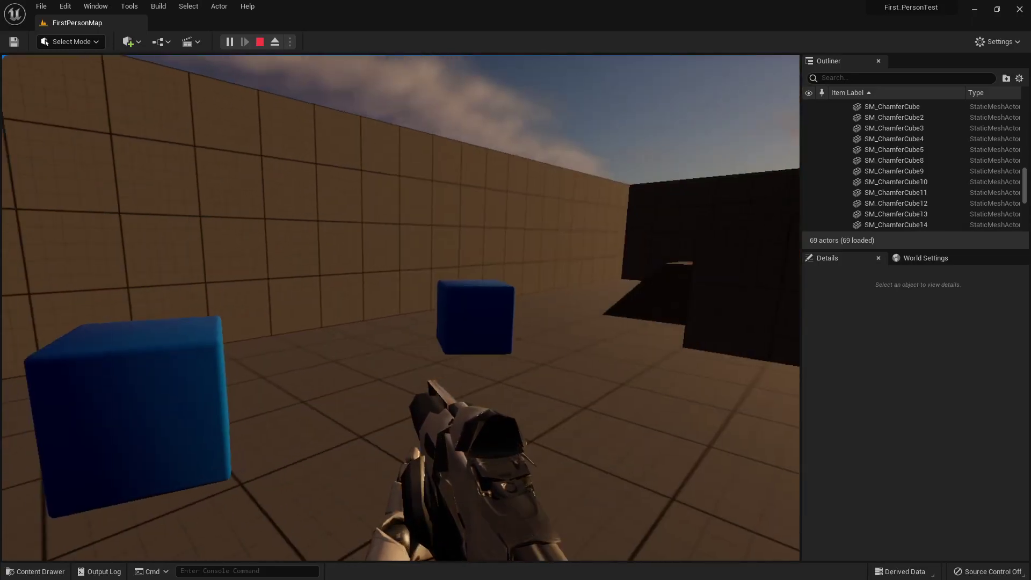
key(w)
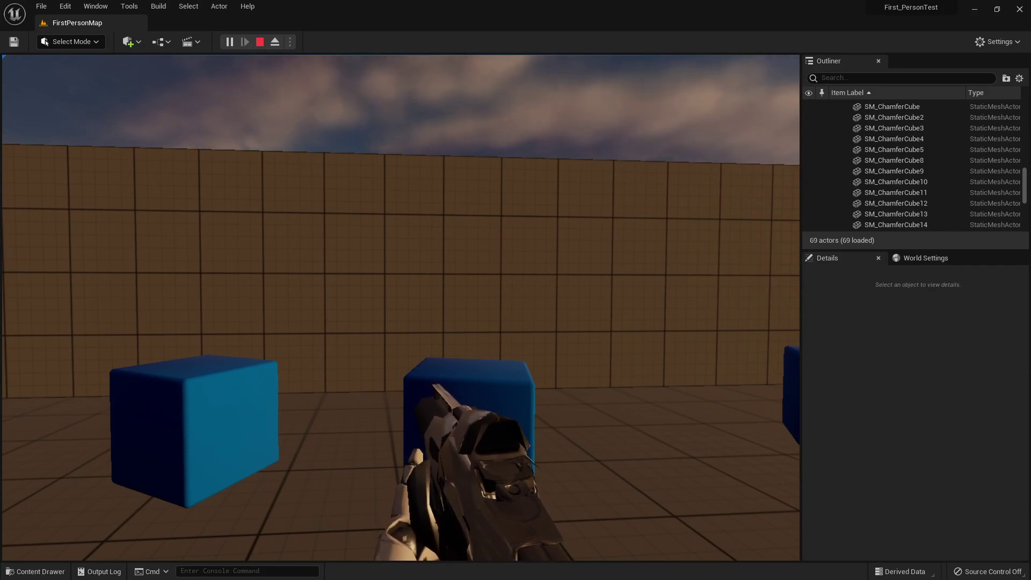
Detach the camera from the player and select each of the three cubes in turn to inspect its details.
key(F8)
right_drag(374, 236, 420, 262)
click(230, 299)
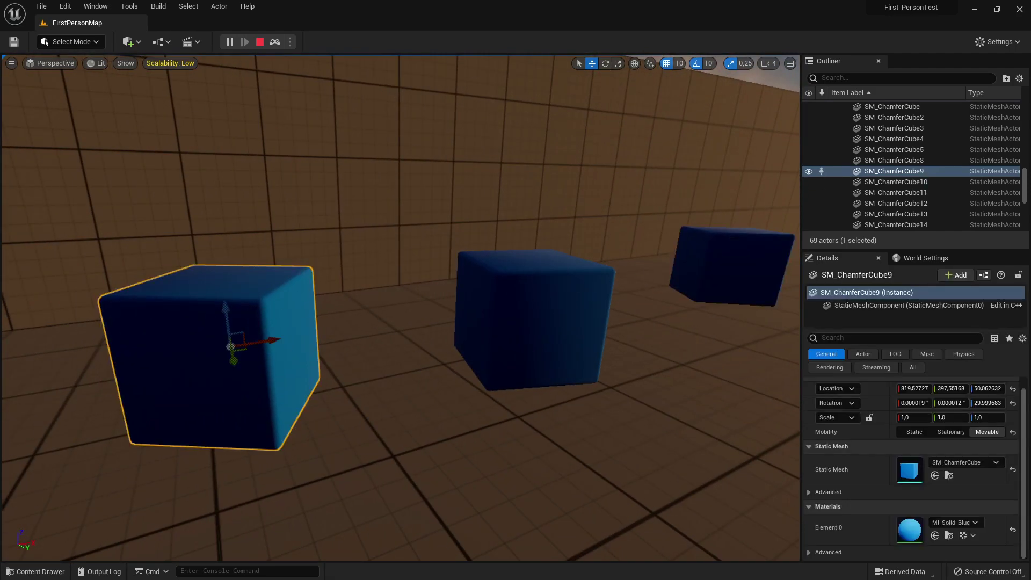
click(542, 304)
click(709, 273)
right_drag(619, 302, 484, 293)
While the simulation runs, nudge SM_ChamferCube9 to about X 810 and try to move SM_ChamferCube along the X axis.
key(F8)
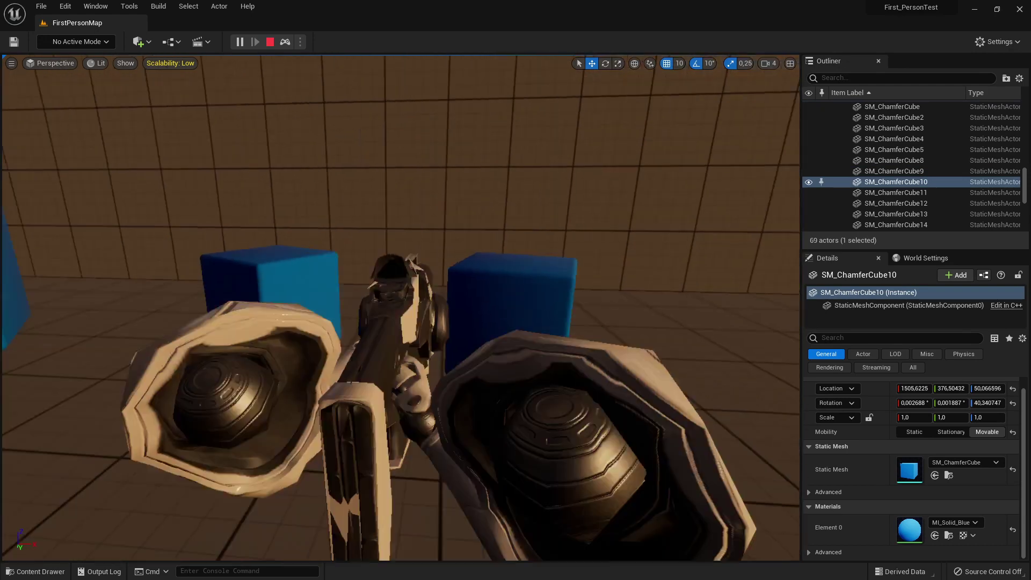
right_drag(471, 342, 471, 342)
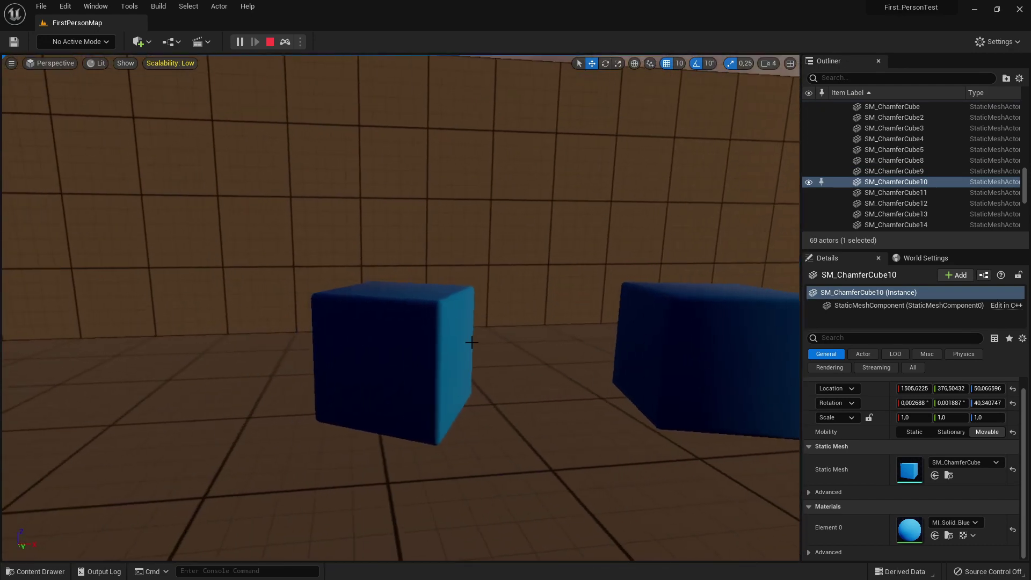
click(471, 342)
drag(436, 349, 411, 348)
right_drag(557, 357, 525, 365)
click(486, 380)
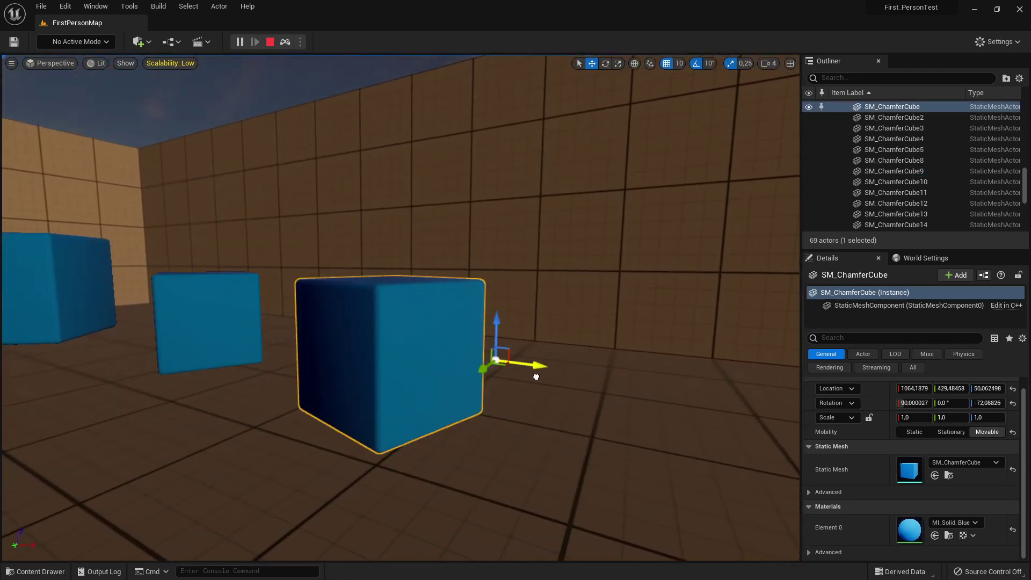
click(240, 322)
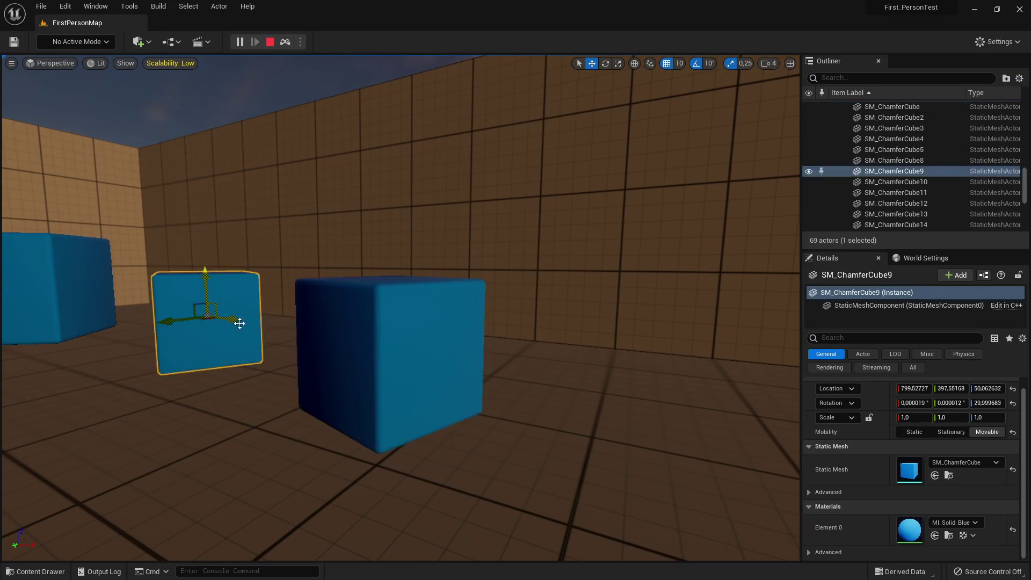
mouse_move(239, 321)
mouse_down()
mouse_move(260, 329)
mouse_move(238, 323)
mouse_up()
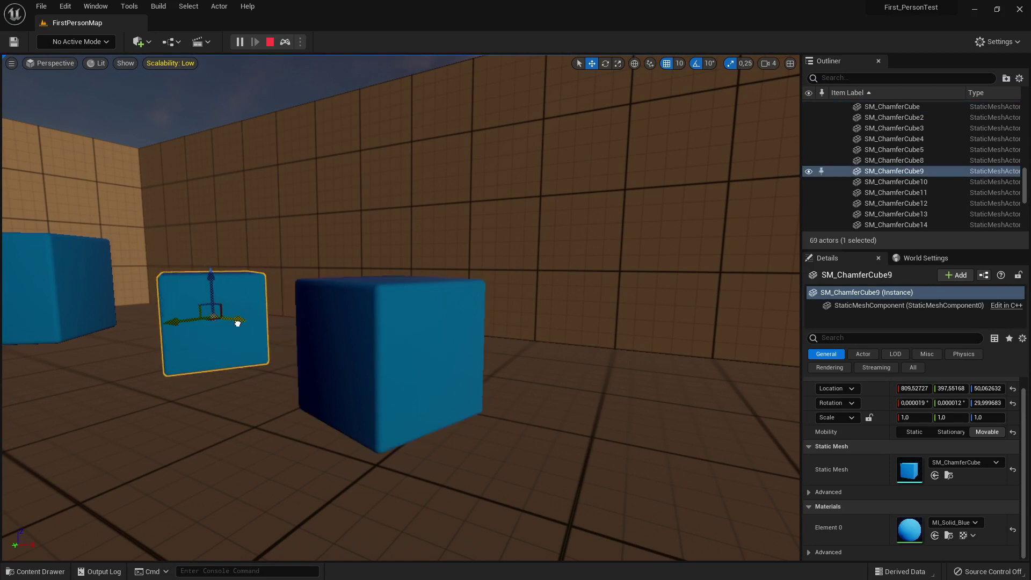
Select SM_ChamferCube and examine its transform and Mobility settings.
click(389, 346)
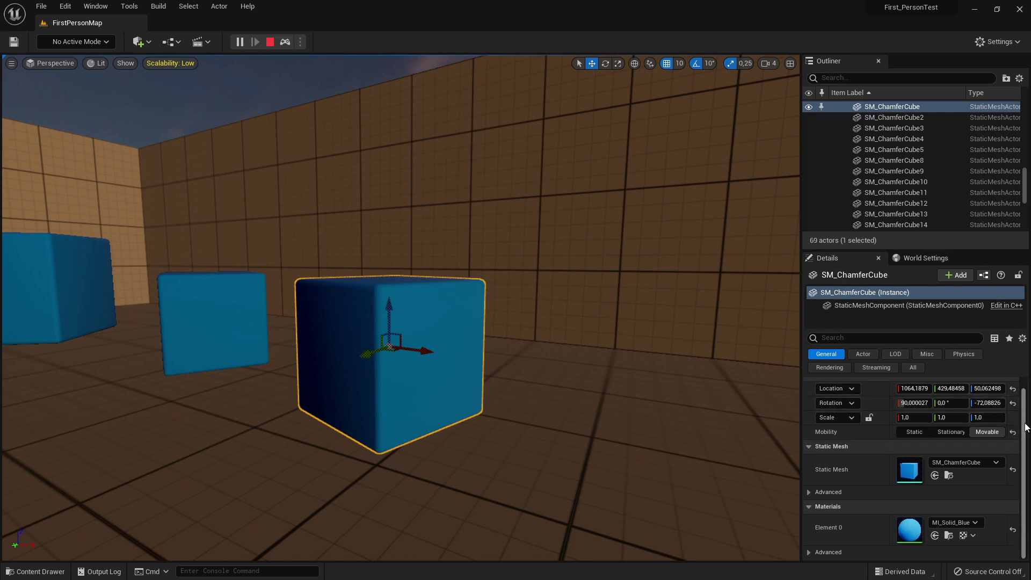
scroll(1023, 427, up, 1)
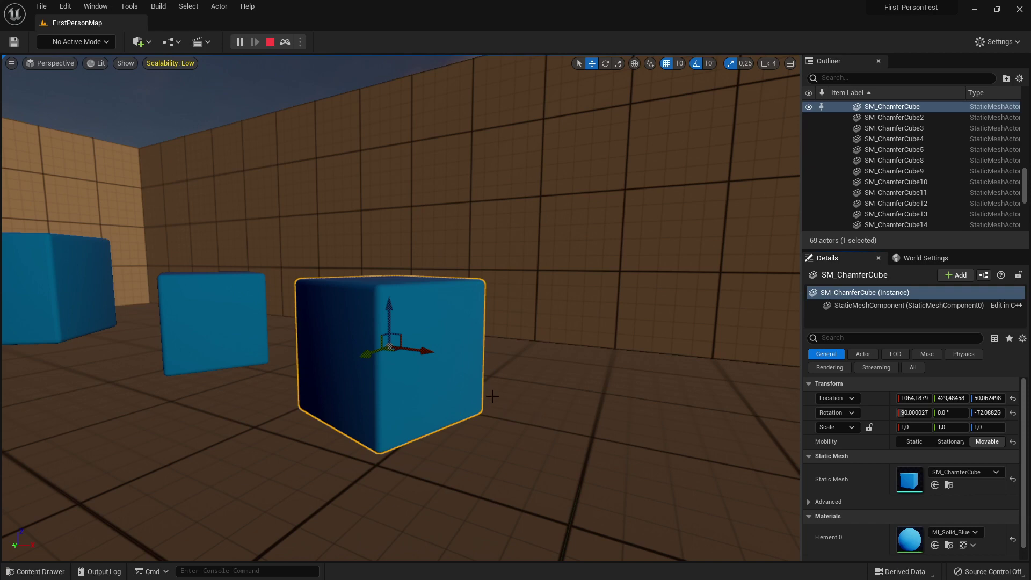
key(a)
right_drag(492, 396, 436, 316)
key(w)
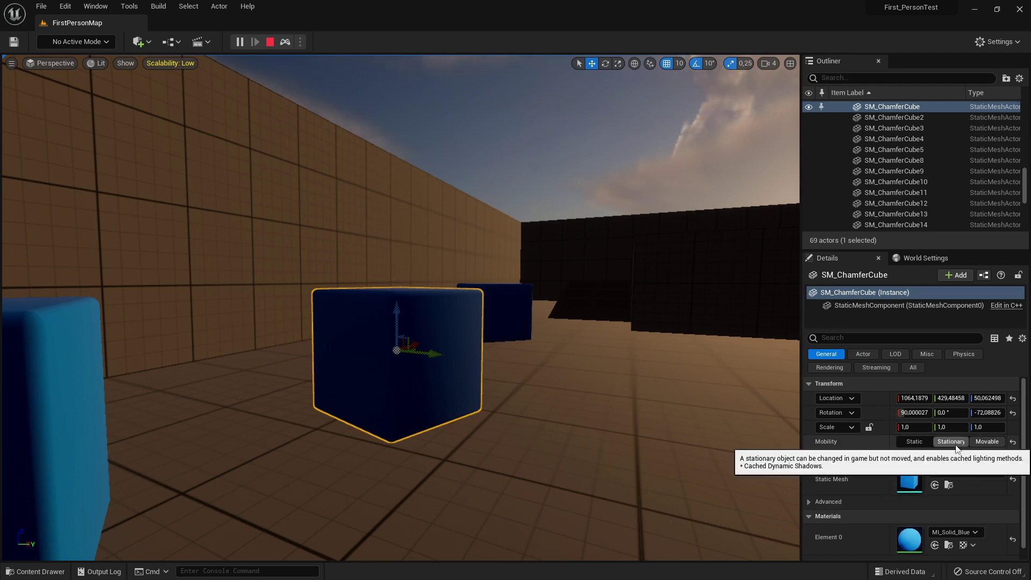
Set SM_ChamferCube's Mobility to Movable and move it along the X axis to about X 1114.
right_drag(561, 366, 516, 390)
key(w)
key(s)
key(w)
key(d)
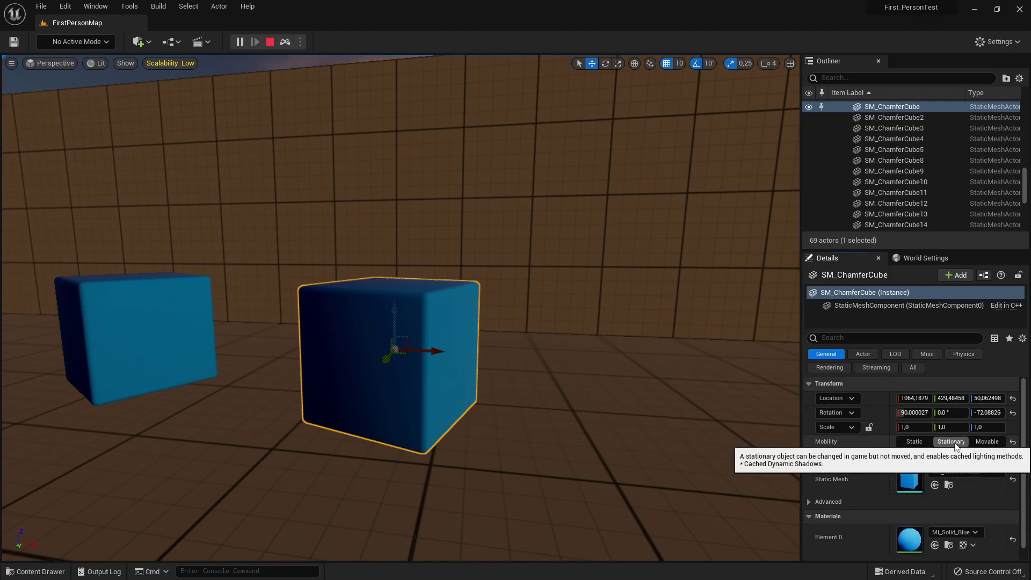
click(986, 442)
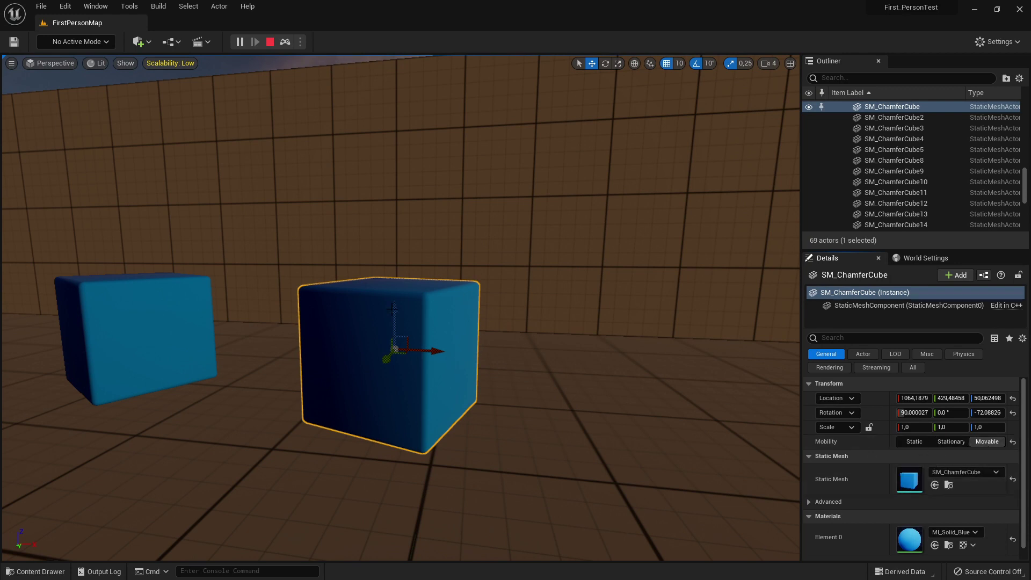
drag(434, 352, 499, 355)
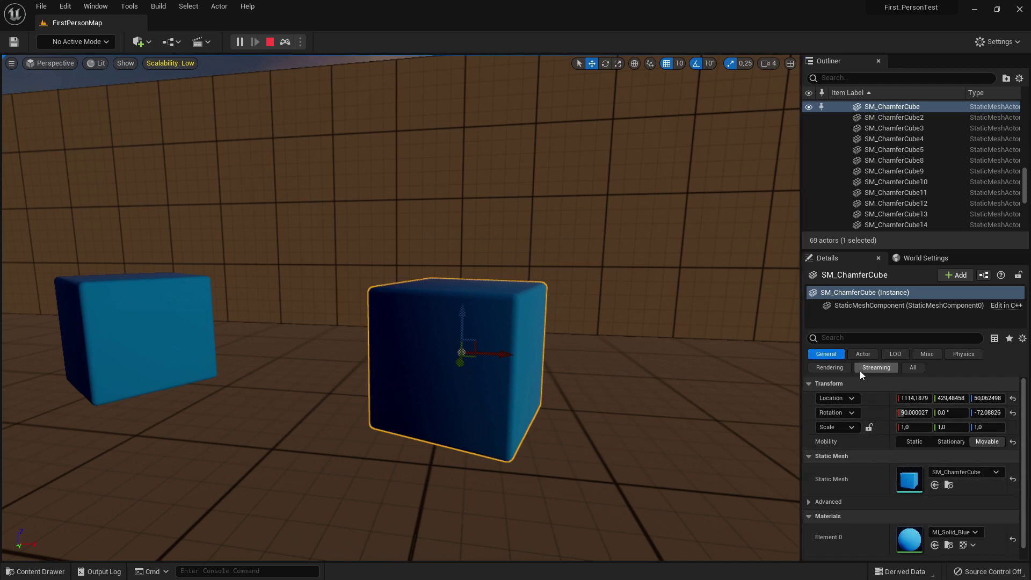
Filter SM_ChamferCube's properties by "sim" and raise the cube well above the floor.
click(850, 342)
text(sim)
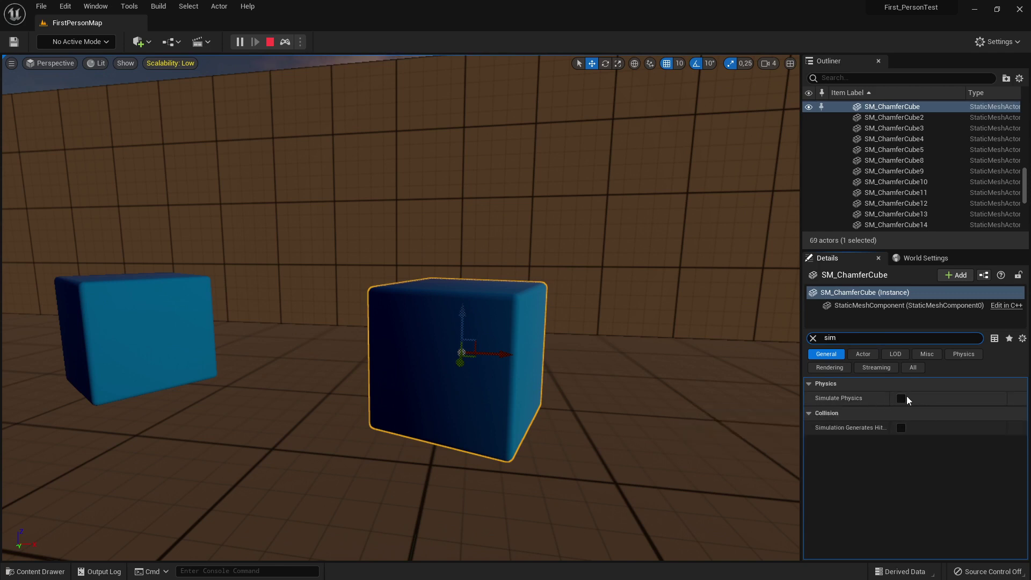
drag(462, 318, 465, 162)
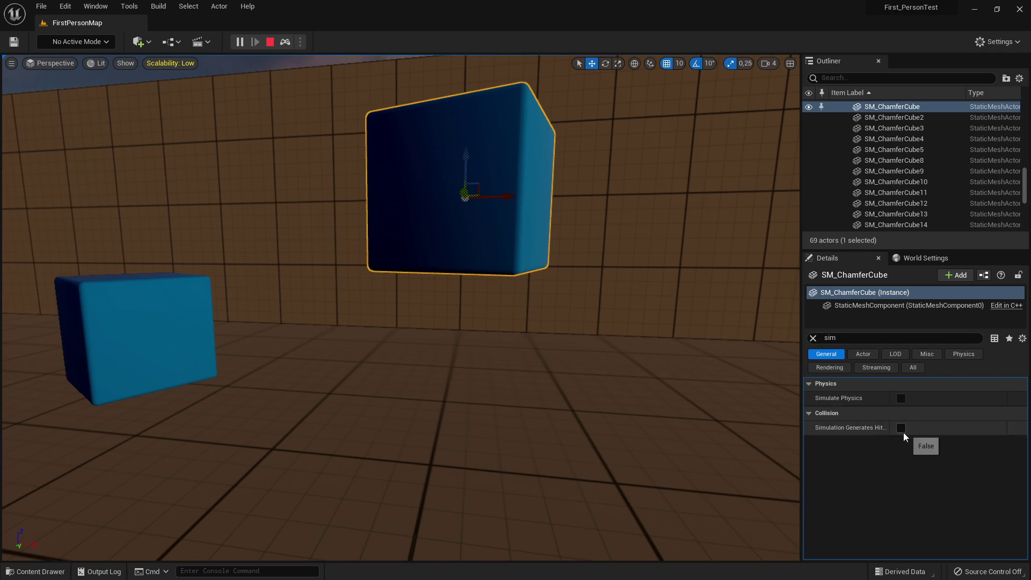
Shift the raised SM_ChamferCube along the X axis and return control to the player character.
mouse_move(401, 307)
right_down()
mouse_move(401, 226)
mouse_move(401, 344)
mouse_move(365, 301)
mouse_move(398, 290)
right_up()
right_drag(451, 271, 452, 271)
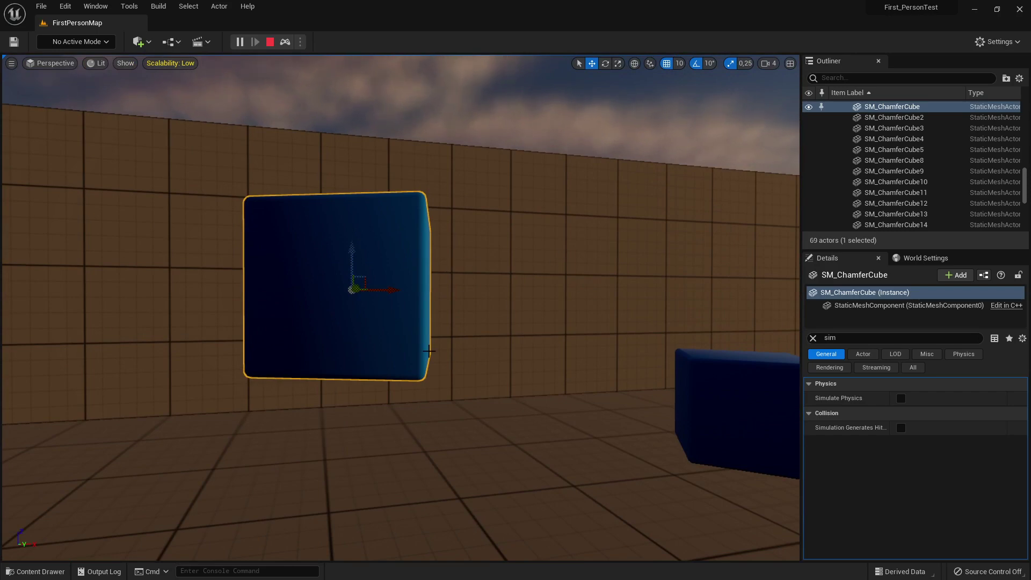
right_drag(383, 327, 317, 322)
key(s)
key(d)
key(w)
key(s)
right_drag(564, 290, 565, 275)
drag(572, 293, 660, 294)
right_drag(383, 202, 383, 202)
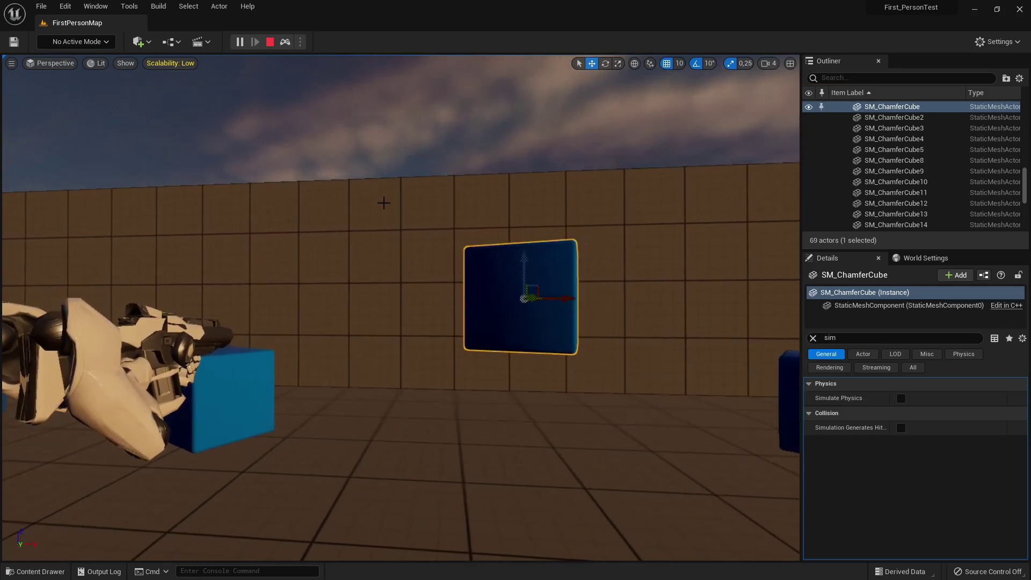
key(F8)
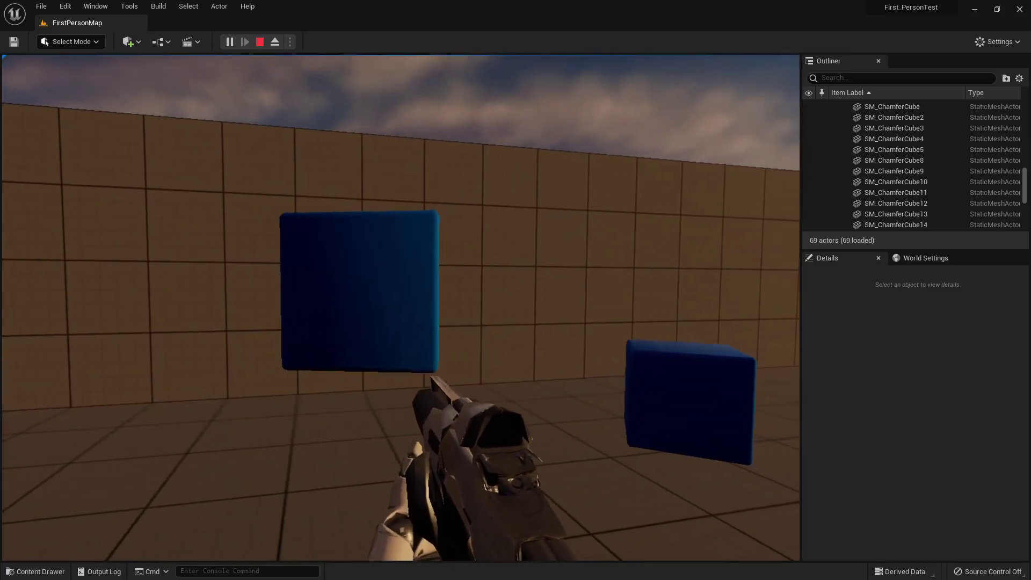
Strafe around the floating cube to view it from the player character's position.
key(d)
key(a)
key(d)
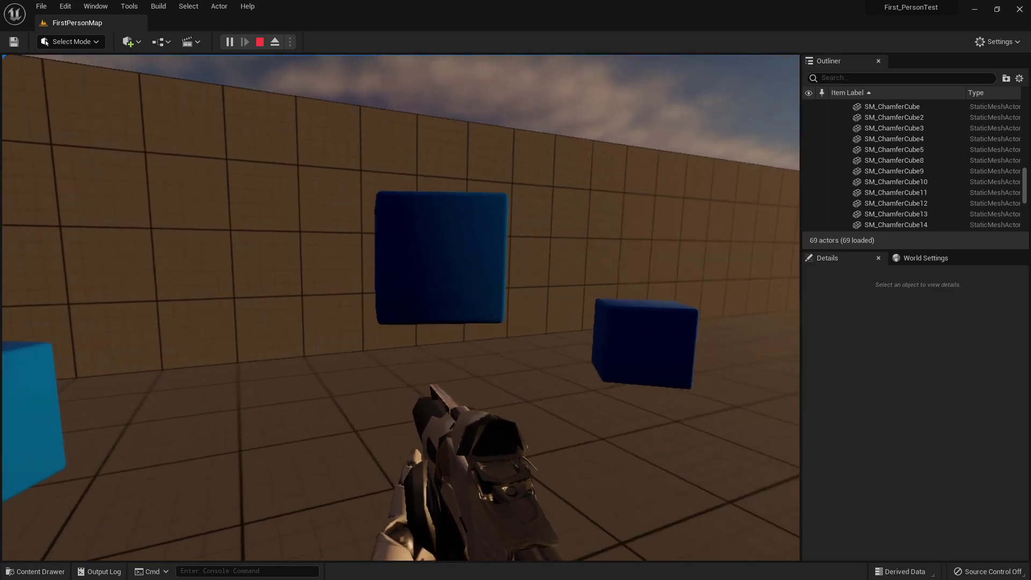
Detach from the player, select the floating SM_ChamferCube, inspect it from several sides and return control to the player.
key(F8)
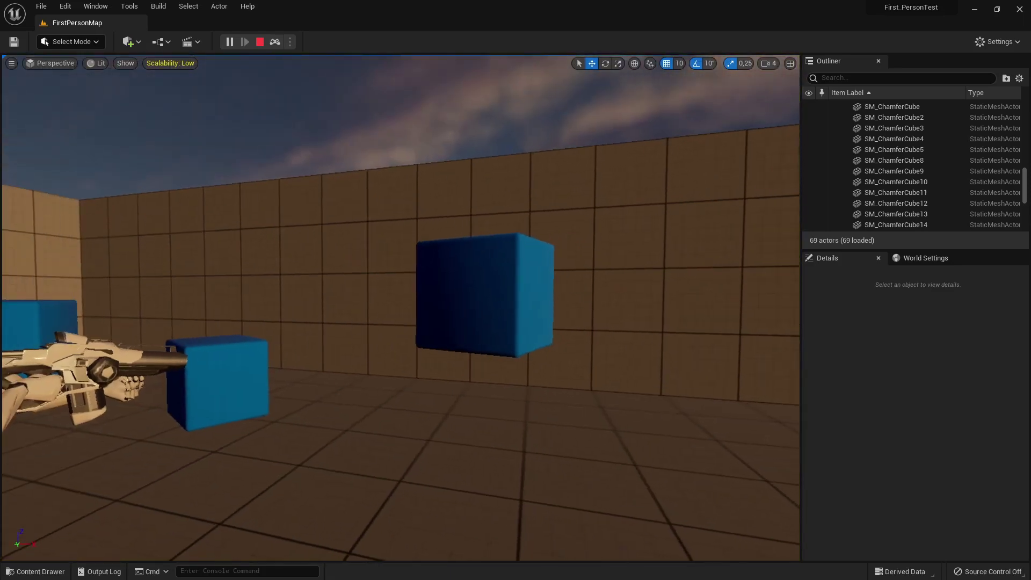
key(w)
mouse_move(531, 313)
right_down()
mouse_move(467, 279)
mouse_move(542, 322)
mouse_move(531, 313)
right_up()
click(531, 313)
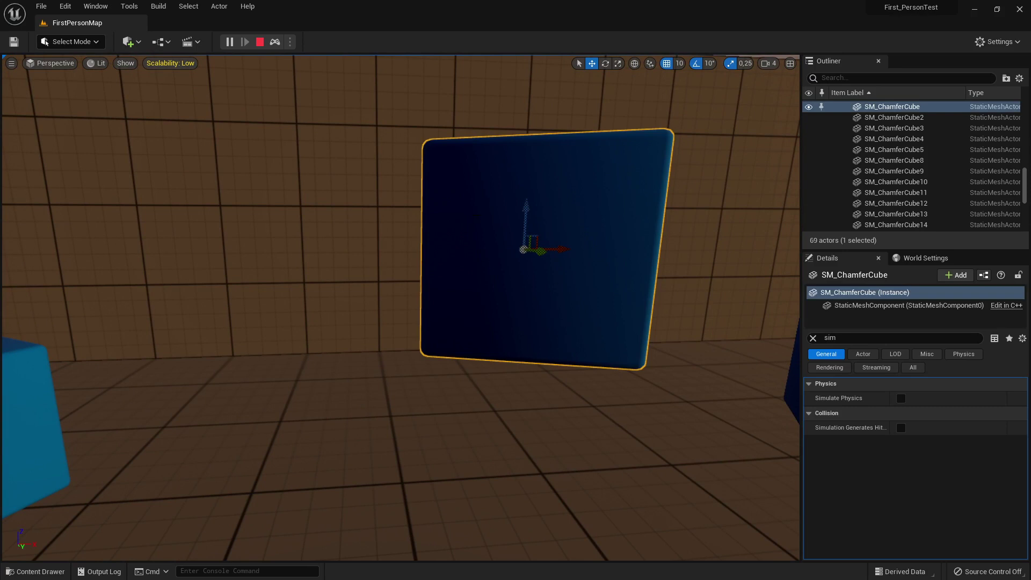
key(s)
right_drag(497, 298, 628, 226)
key(w)
key(w)
key(a)
right_drag(532, 313, 531, 313)
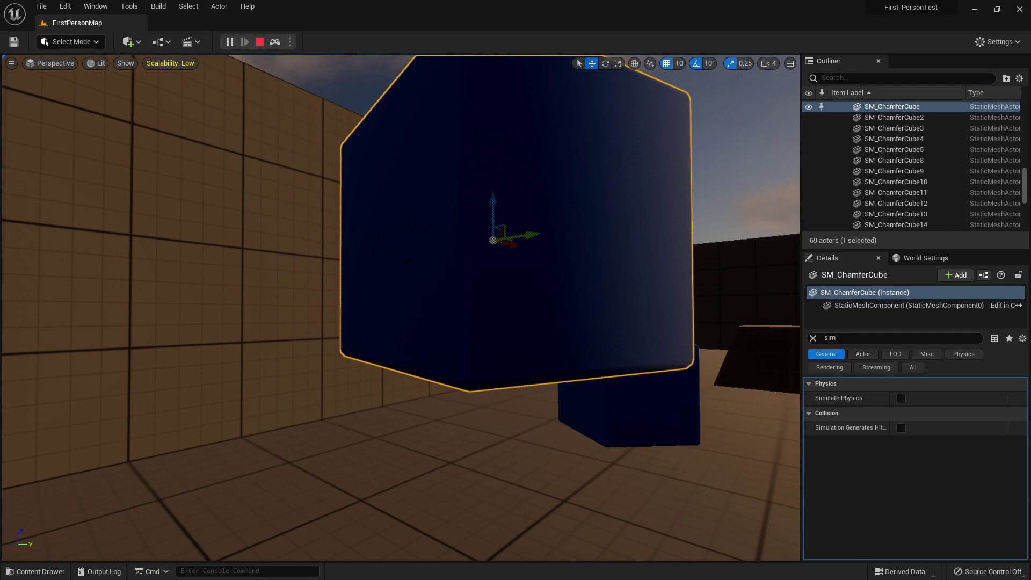
key(F8)
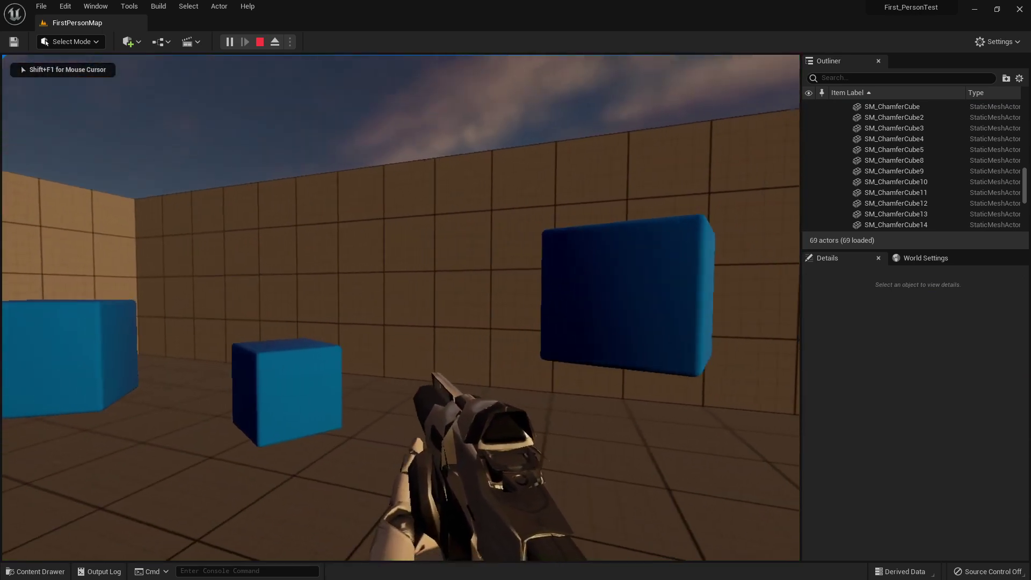
End the play session, dismiss the Message Log and view the row of blue cubes in the level.
key(F8)
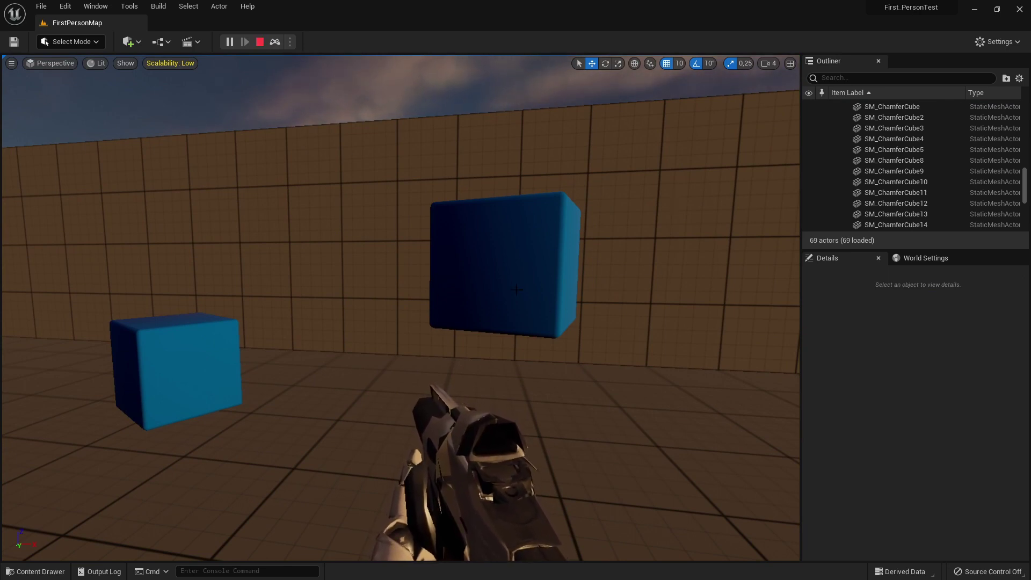
click(260, 42)
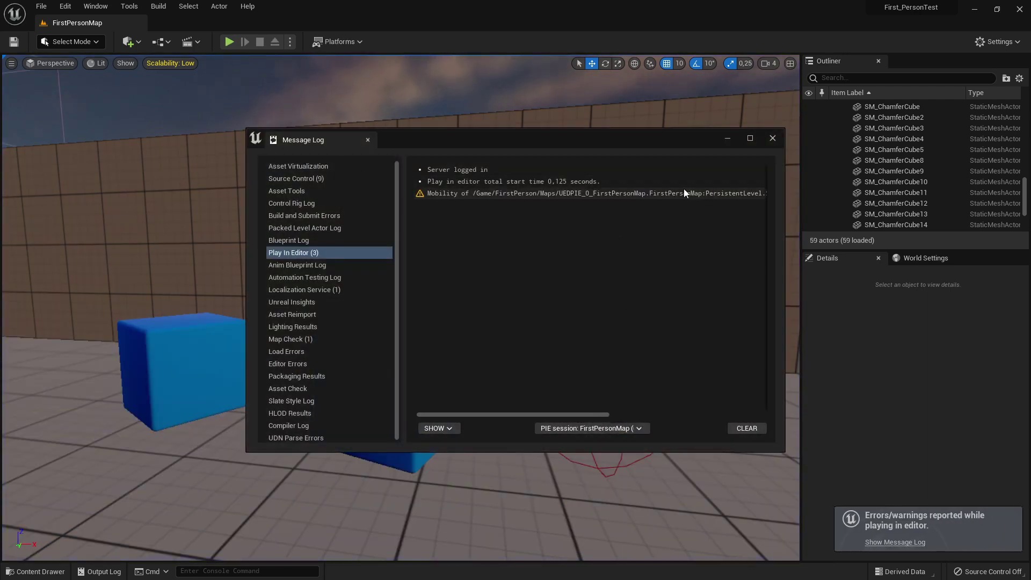
click(773, 138)
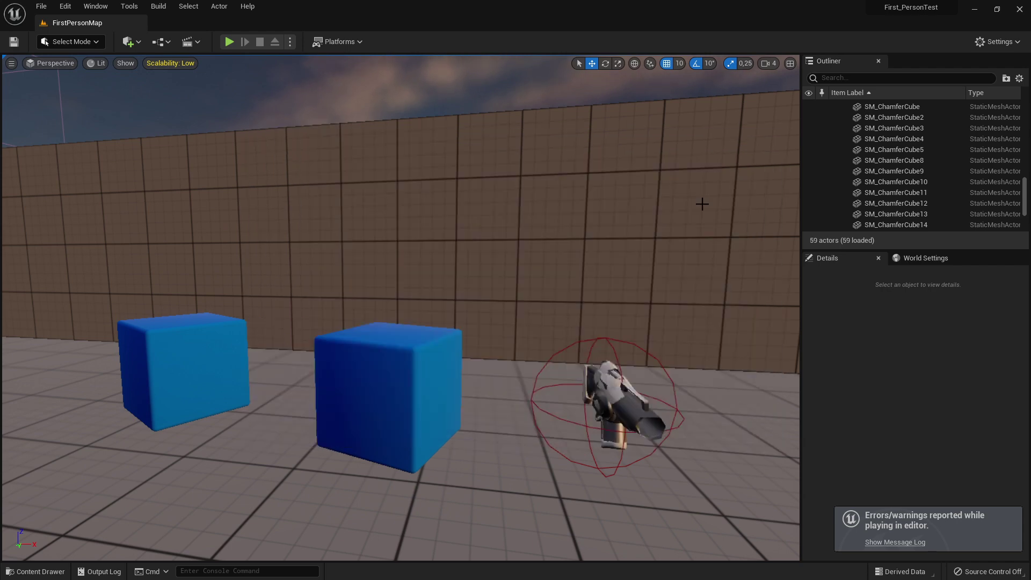
right_drag(427, 361, 541, 358)
key(s)
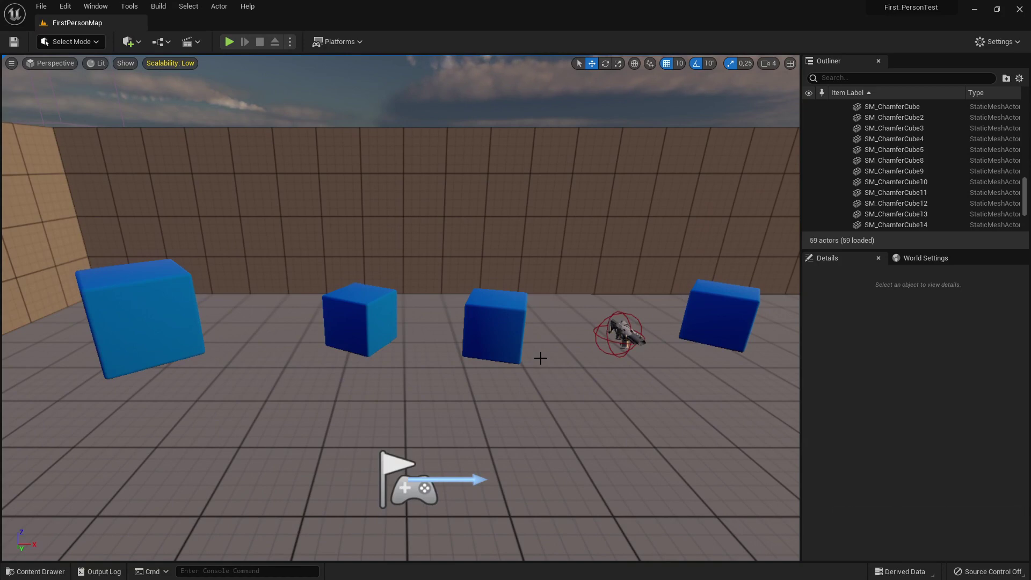
Start a new play session, pick up the rifle and approach the blue cubes along the wall.
click(231, 46)
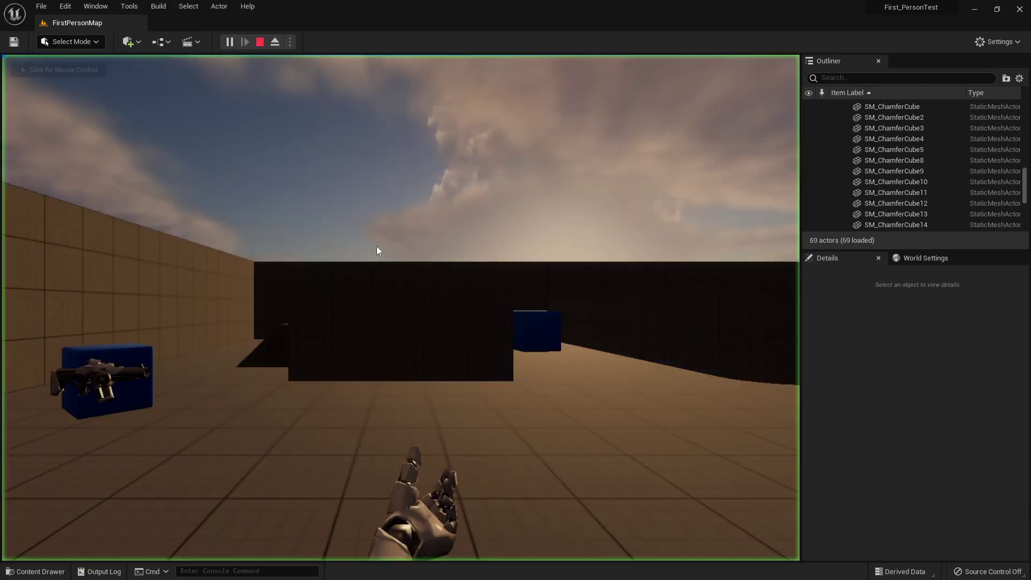
key(w)
key(s)
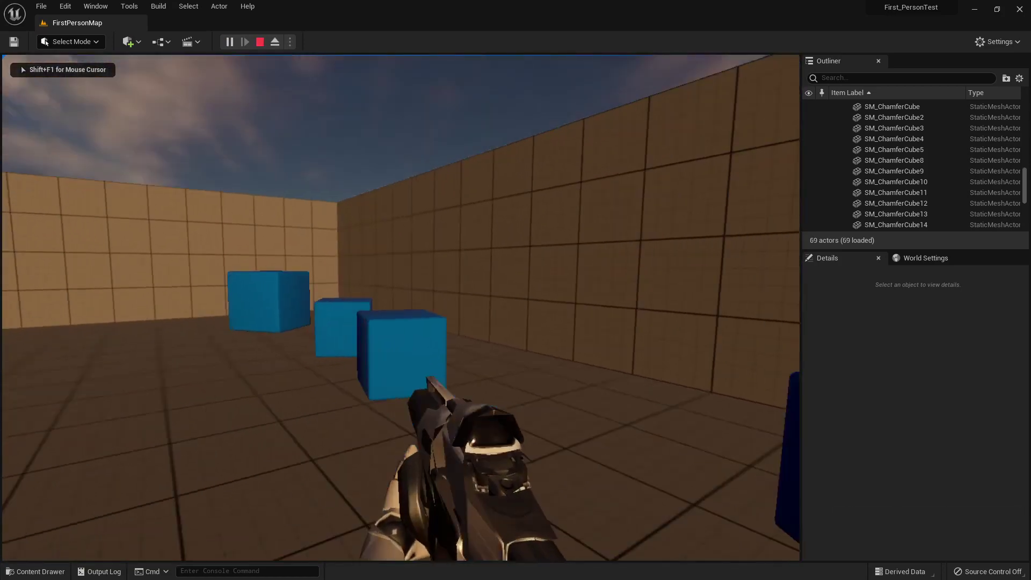
key(w)
key(s)
key(w)
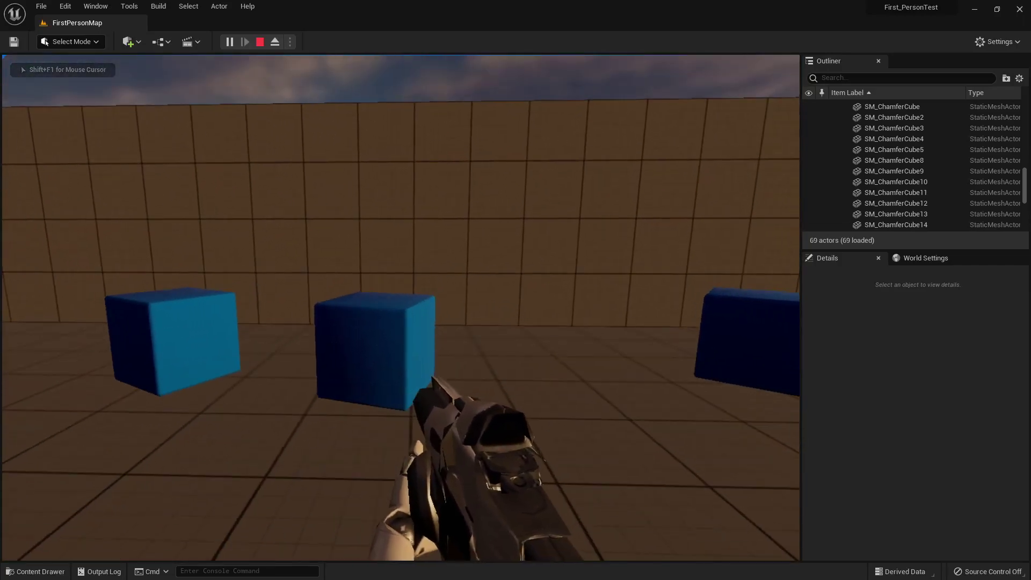
key(s)
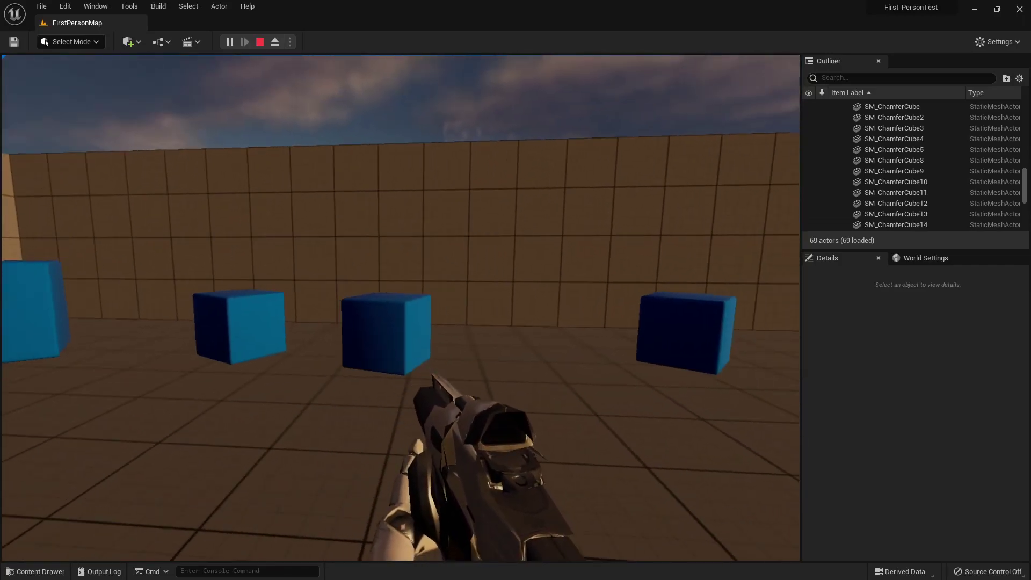
Walk among the blue cubes and examine their placement from close up and from a distance.
key(w)
key(a)
key(d)
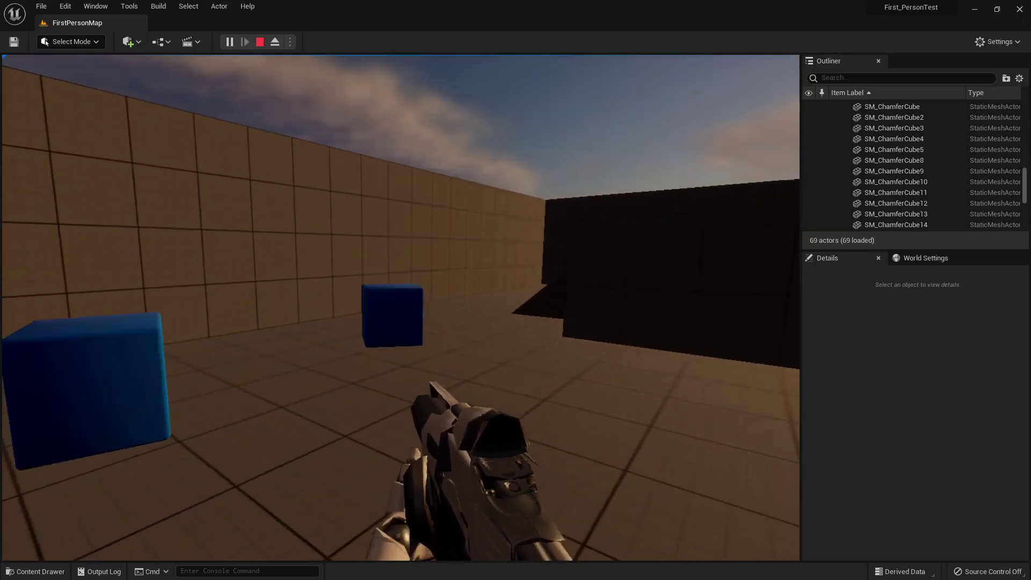
key(a)
key(w)
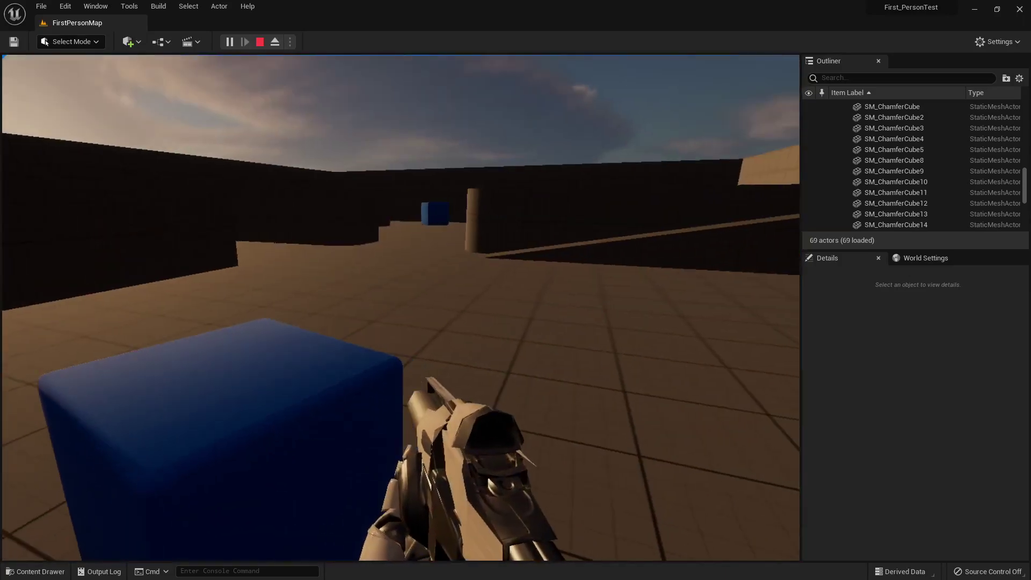
key(w)
key(s)
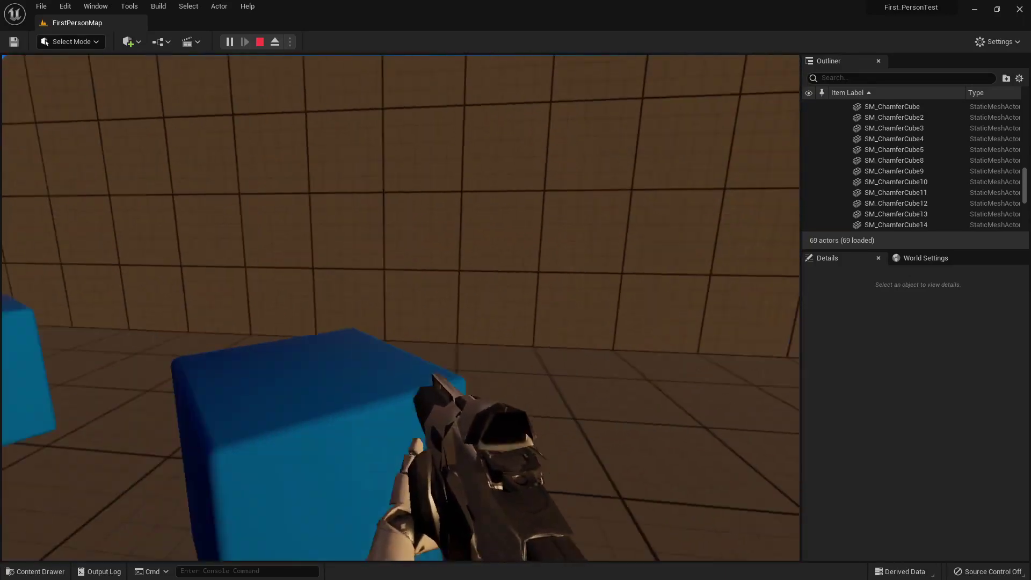
key(s)
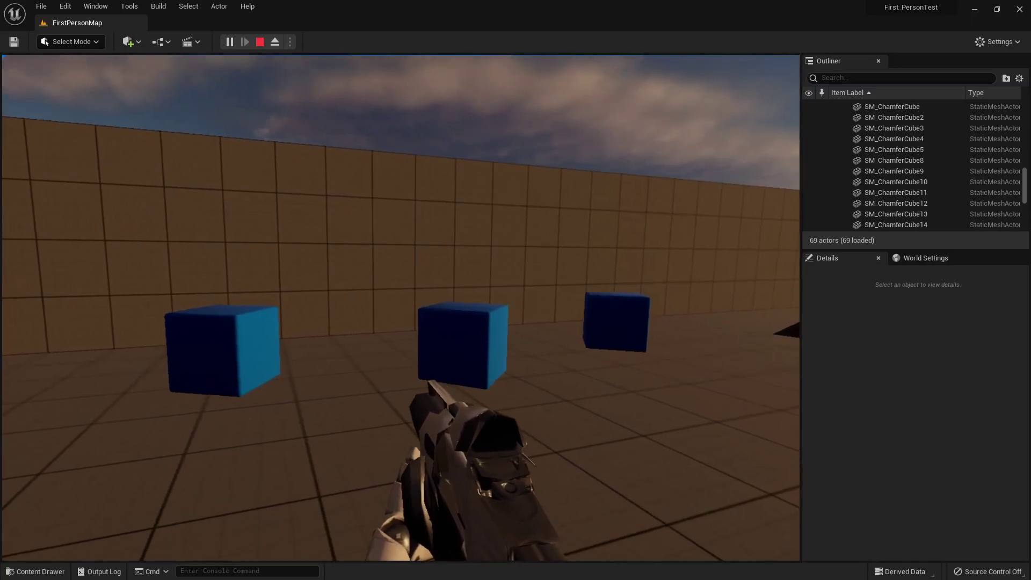
Detach from the player, select SM_ChamferCube and try to raise it along the Z axis with Simulate Physics enabled.
key(F8)
click(489, 358)
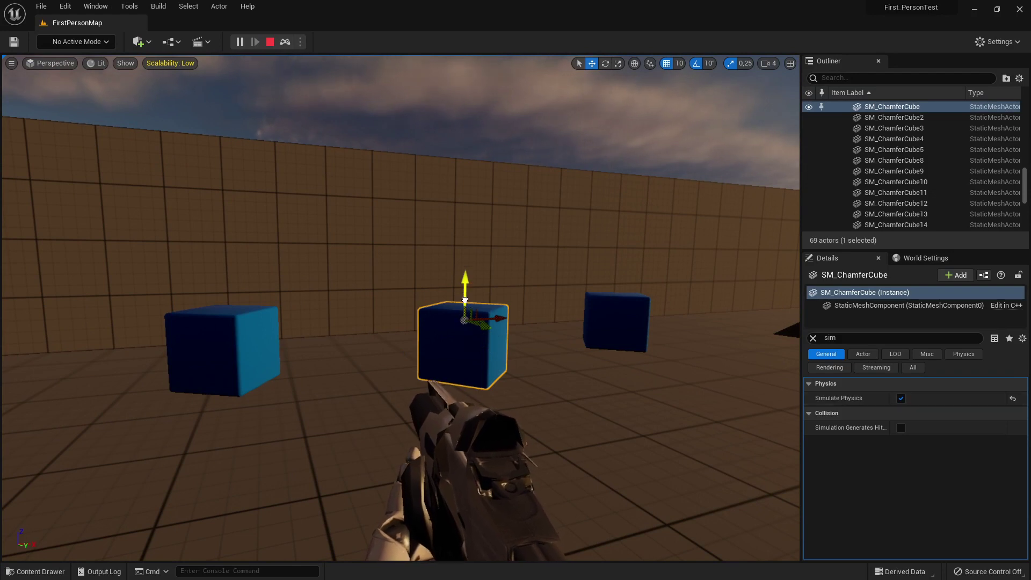
drag(471, 295, 467, 196)
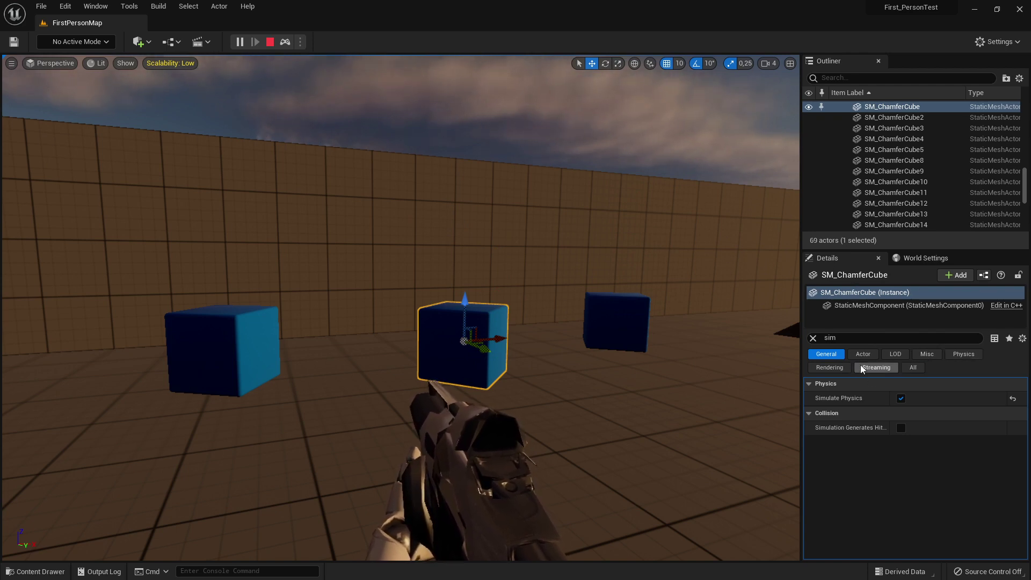
Clear the property filter and switch SM_ChamferCube's Mobility to Stationary and back to Movable.
key(BackSpace)
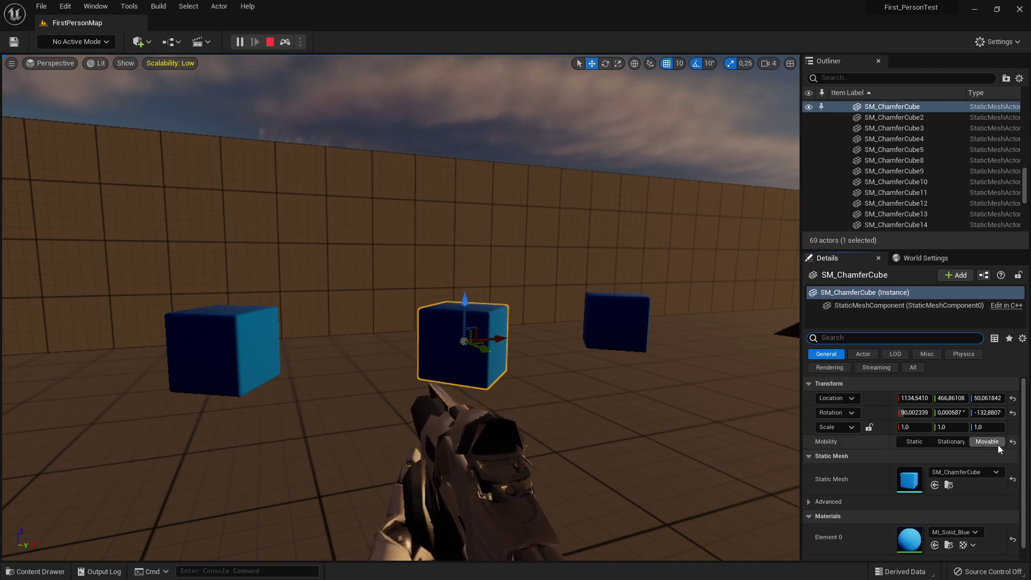
scroll(923, 466, down, 1)
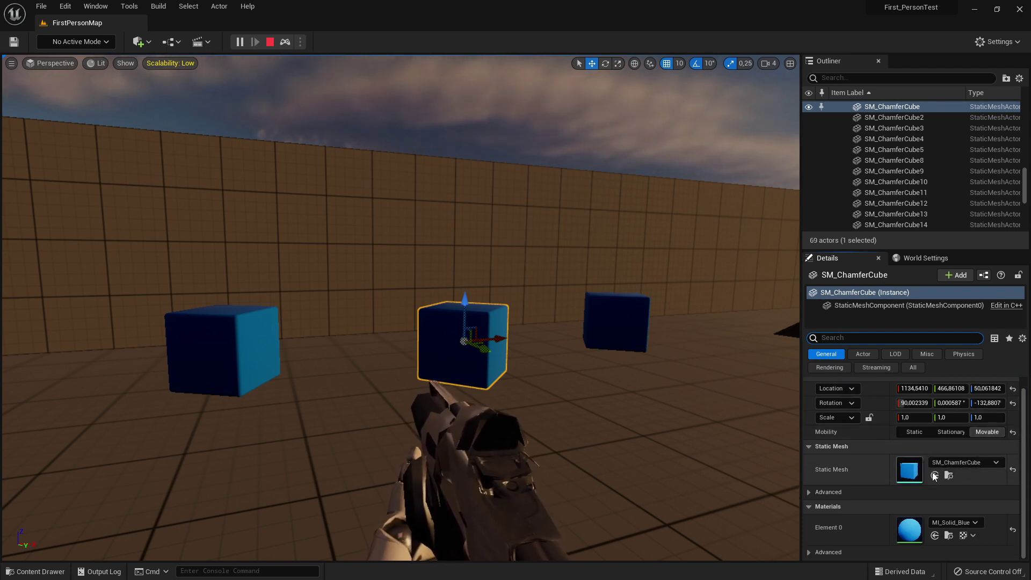
click(957, 432)
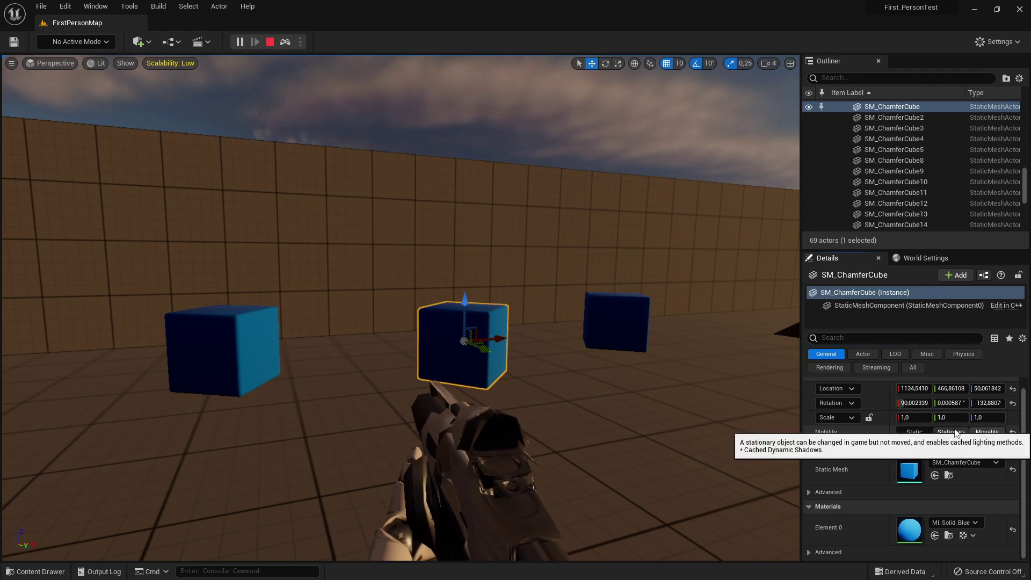
click(985, 433)
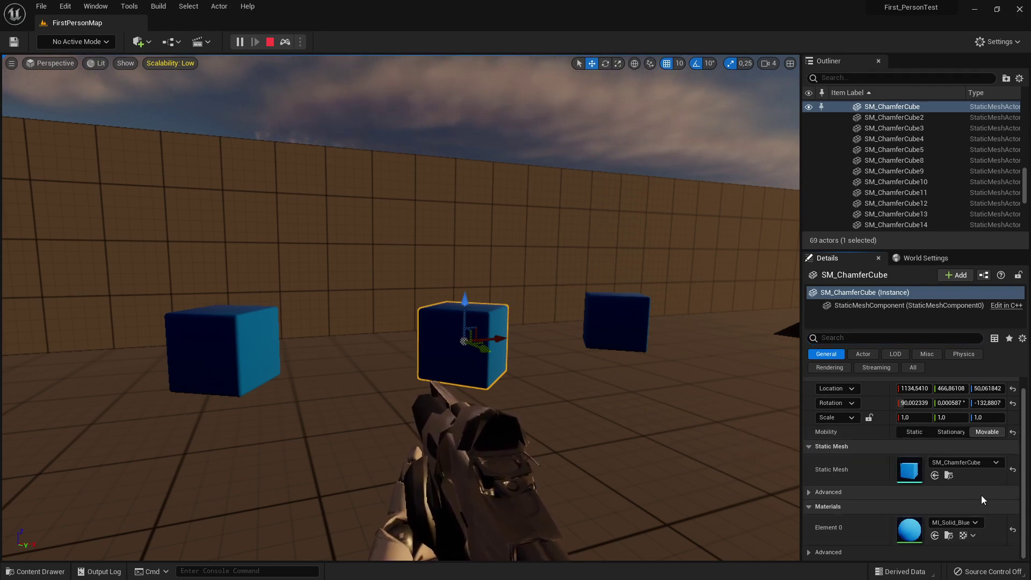
Raise SM_ChamferCube along the Z axis to about Z 240 and check its transform values.
drag(459, 306, 461, 169)
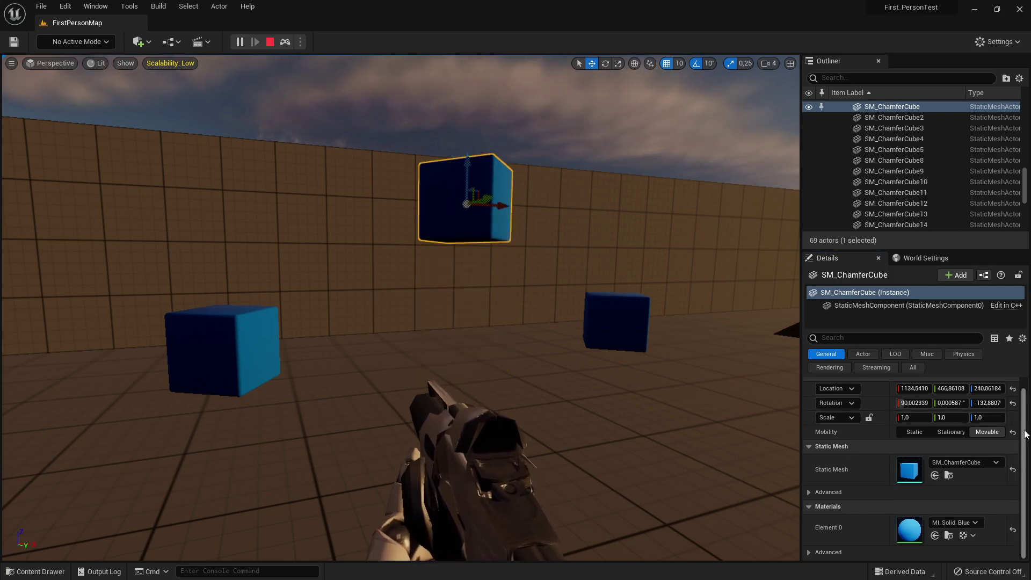
scroll(1025, 432, up, 1)
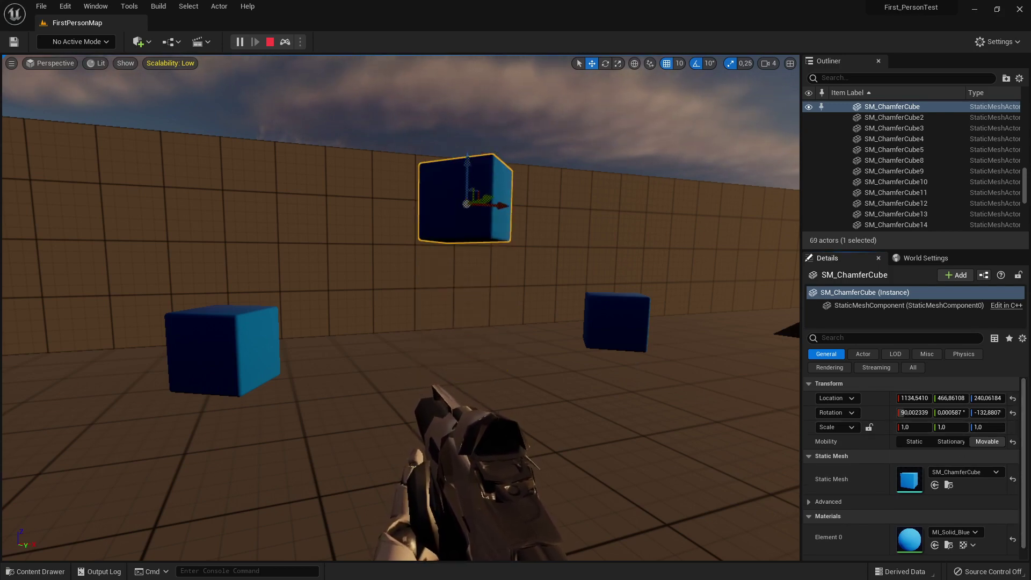
scroll(940, 443, down, 1)
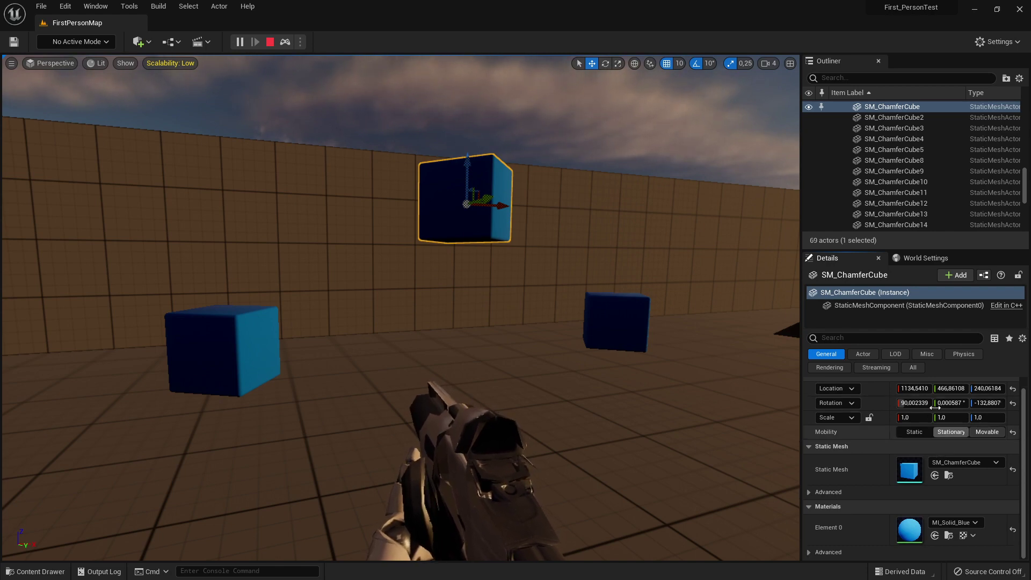
Filter SM_ChamferCube's properties by "sim" and examine its Simulate Physics setting and the raised cube.
click(864, 336)
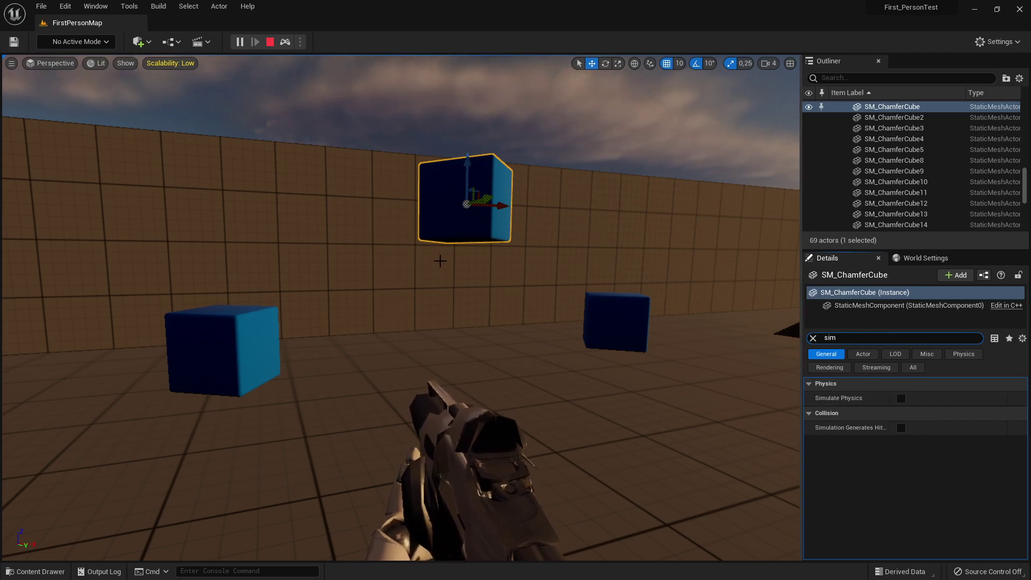
key(w)
right_drag(570, 254, 571, 254)
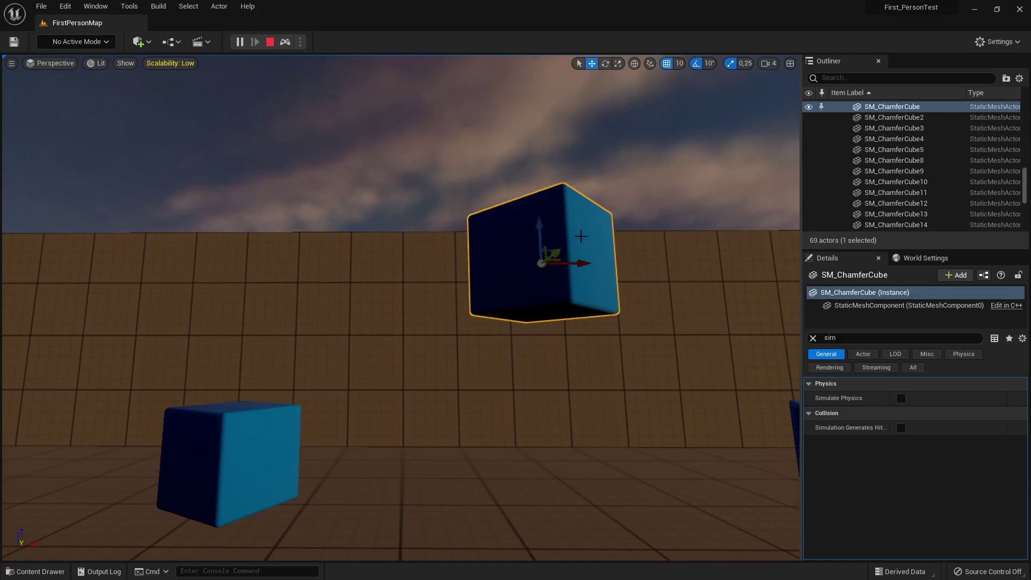
right_drag(568, 323, 618, 323)
key(a)
key(d)
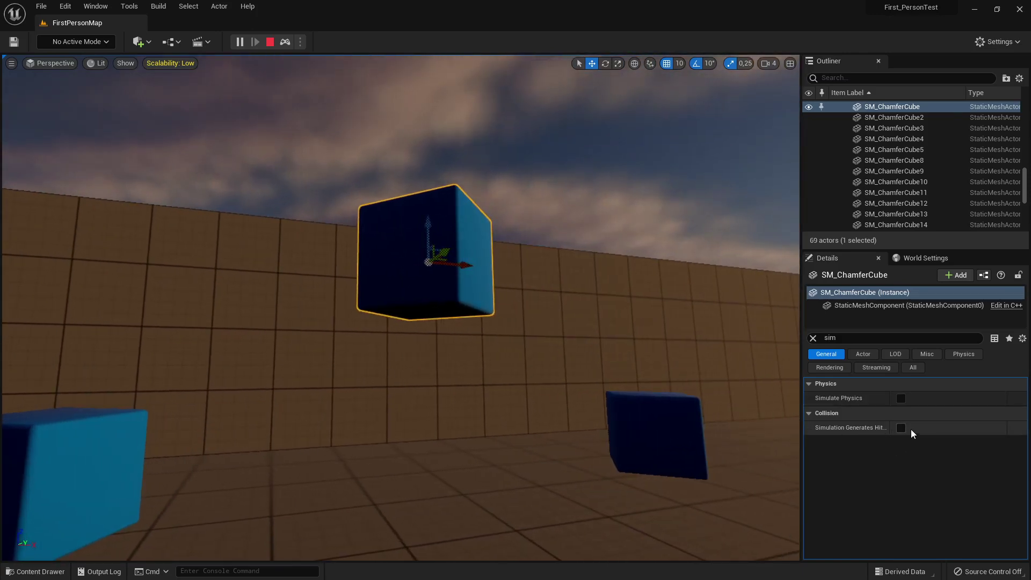